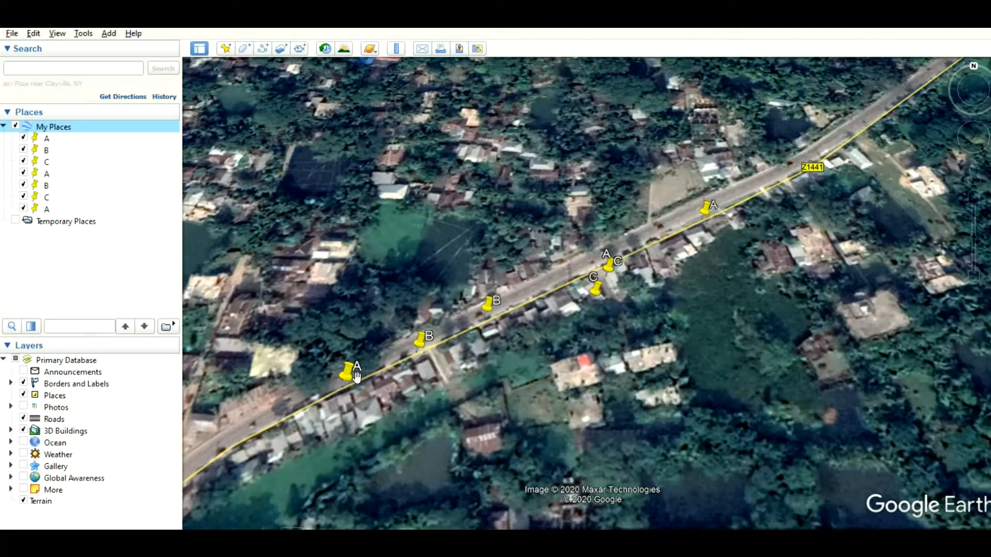
# - Look through the placemarks named A, B and C listed under My Places
pyautogui.click(45, 139)
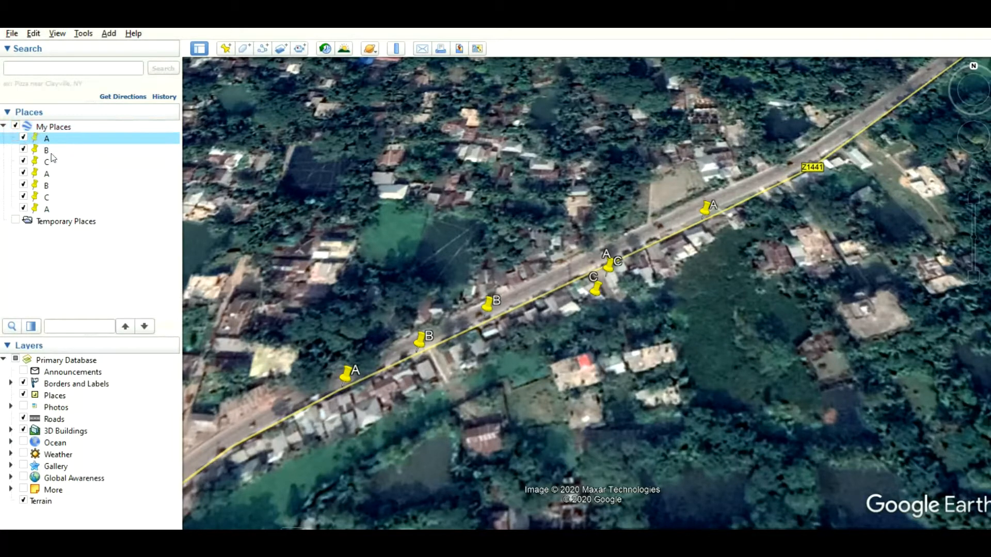
pyautogui.click(49, 152)
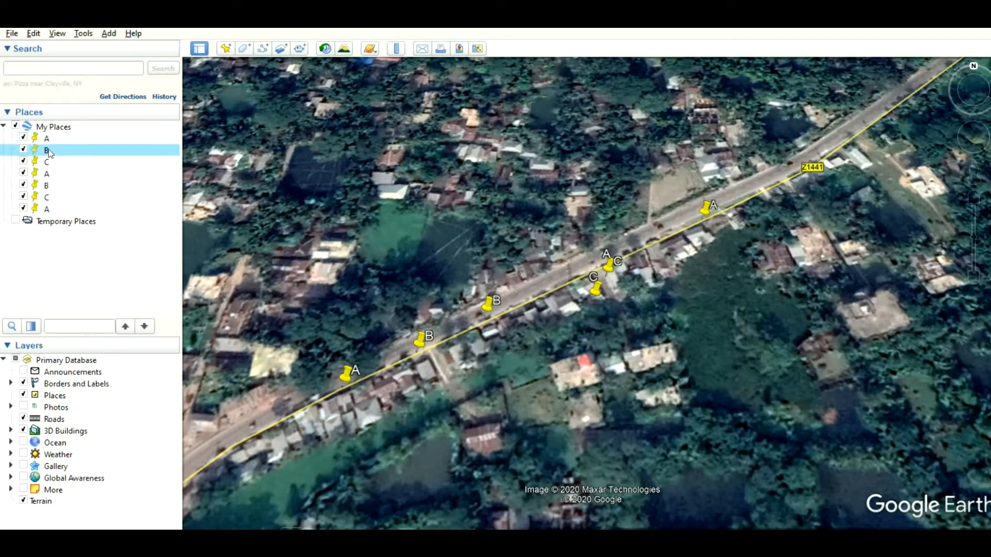
pyautogui.click(47, 189)
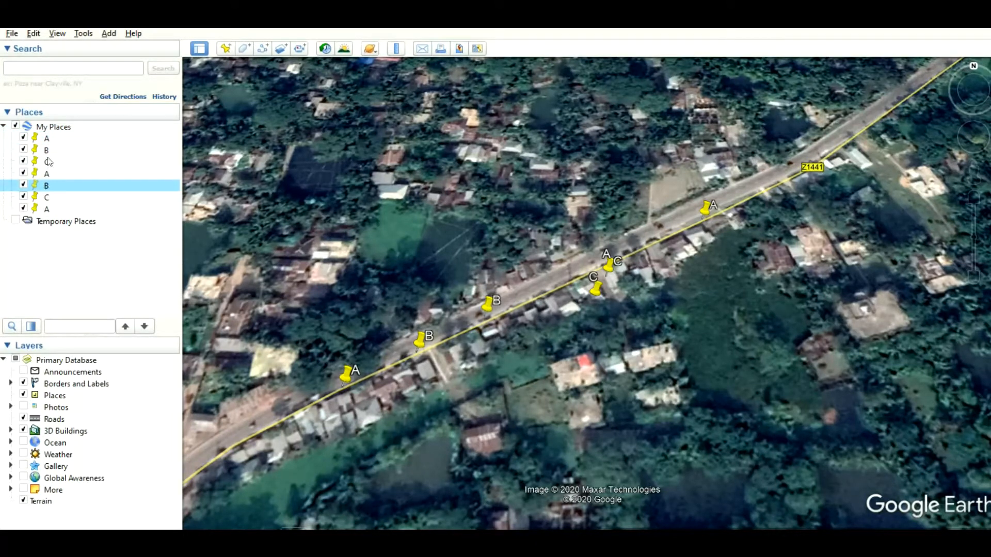
pyautogui.click(47, 163)
pyautogui.click(48, 198)
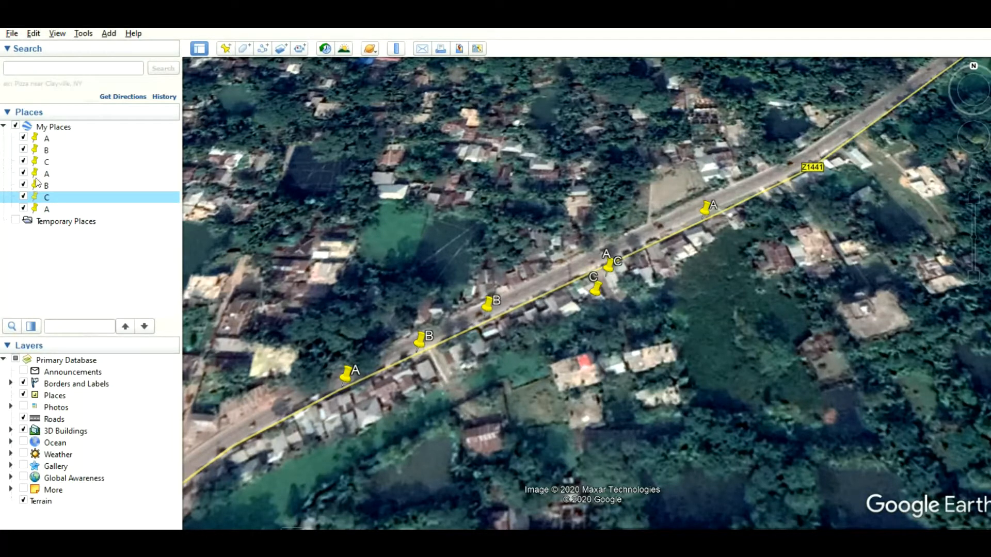
pyautogui.click(55, 138)
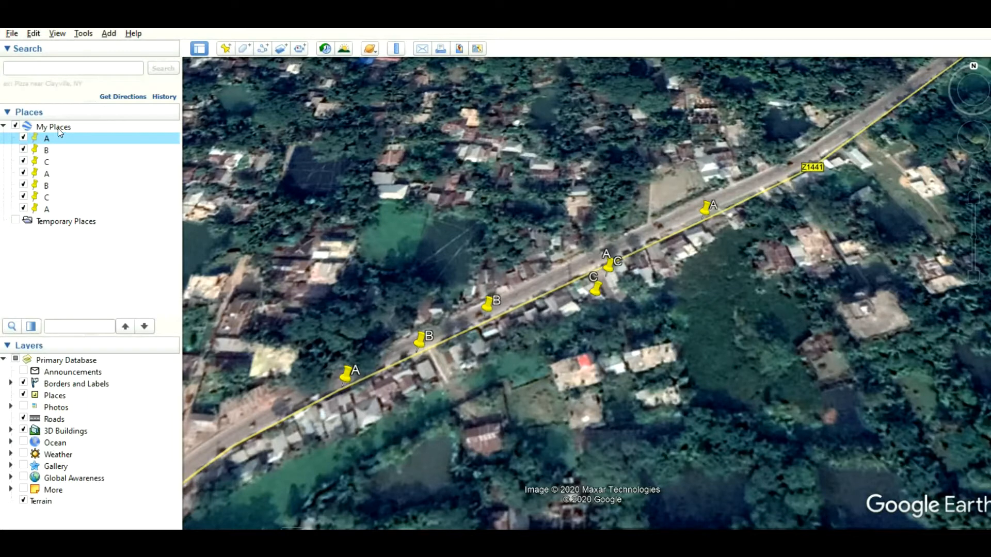
# - Start saving the whole My Places folder to a file, with the Desktop as destination
pyautogui.click(58, 128)
pyautogui.rightClick(58, 128)
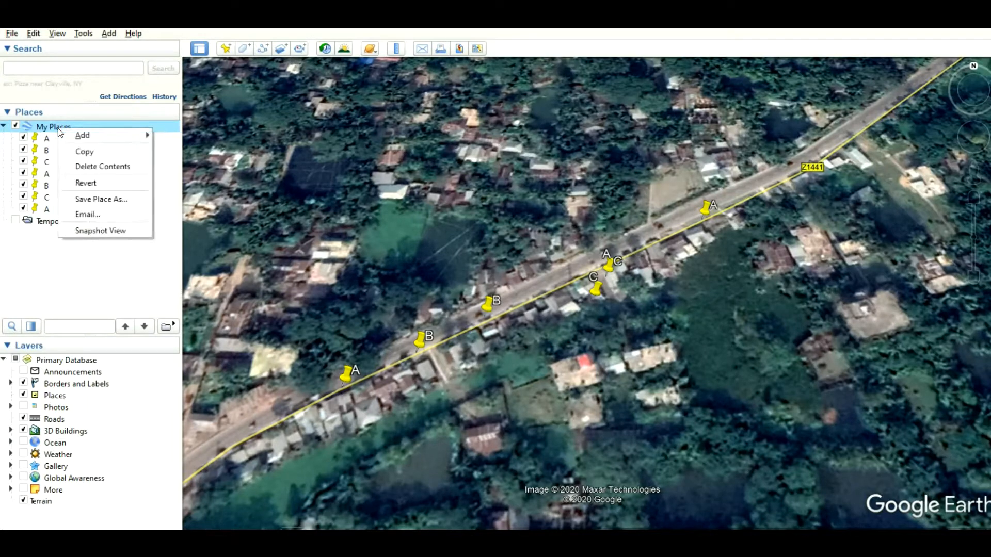
pyautogui.click(92, 199)
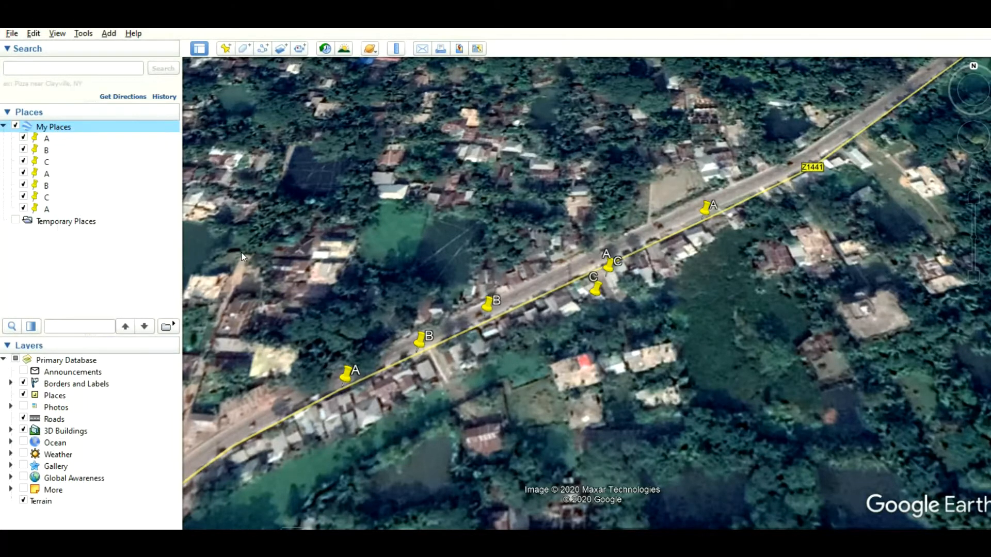
pyautogui.moveTo(101, 202); pyautogui.dragTo(101, 123)
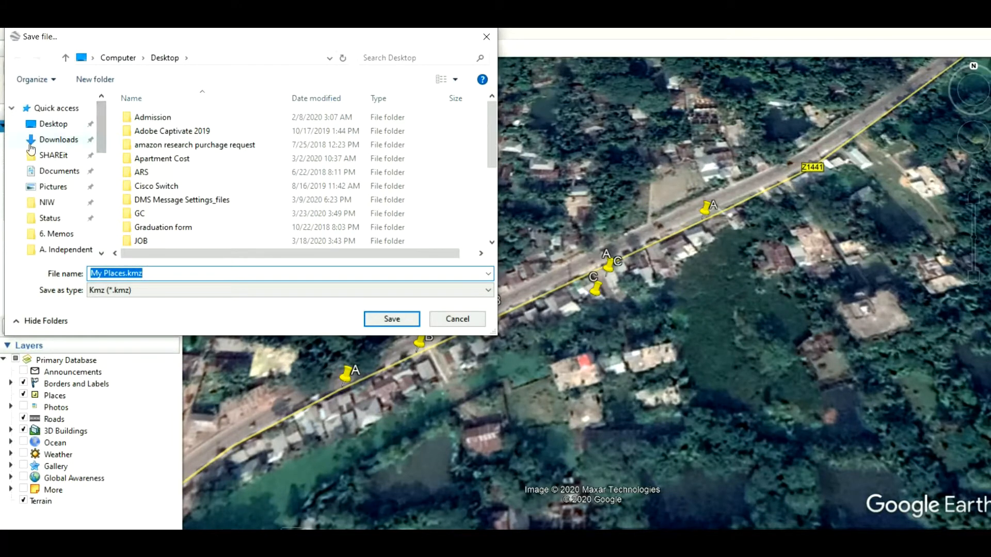
pyautogui.click(36, 123)
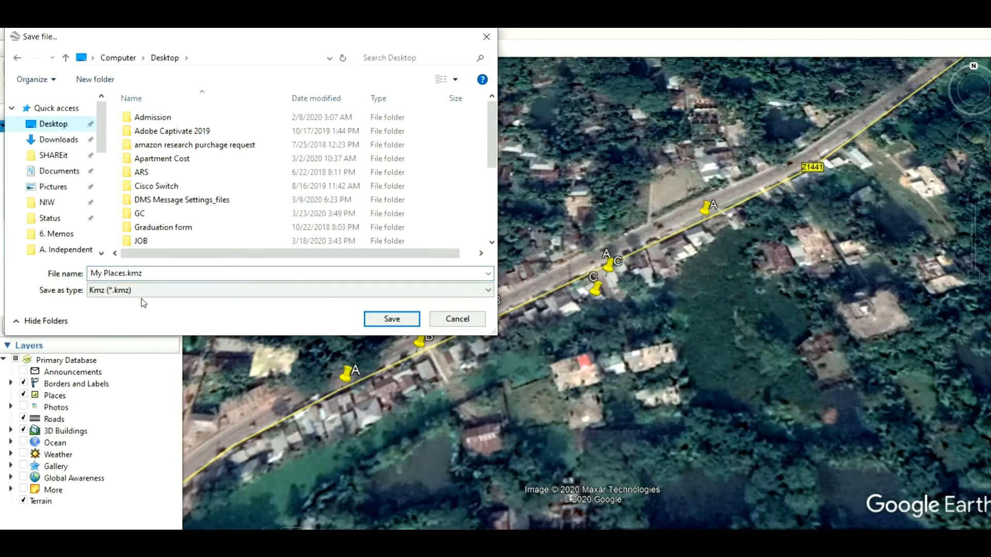
# - Name the export TEST, set its file type to Kml (*.kml) and save it
pyautogui.click(124, 274)
pyautogui.click(127, 274)
pyautogui.press('BackSpace')
pyautogui.press('BackSpace')
pyautogui.press('BackSpace')
pyautogui.press('BackSpace')
pyautogui.press('BackSpace')
pyautogui.press('BackSpace')
pyautogui.press('BackSpace')
pyautogui.press('BackSpace')
pyautogui.press('BackSpace')
pyautogui.write('T')
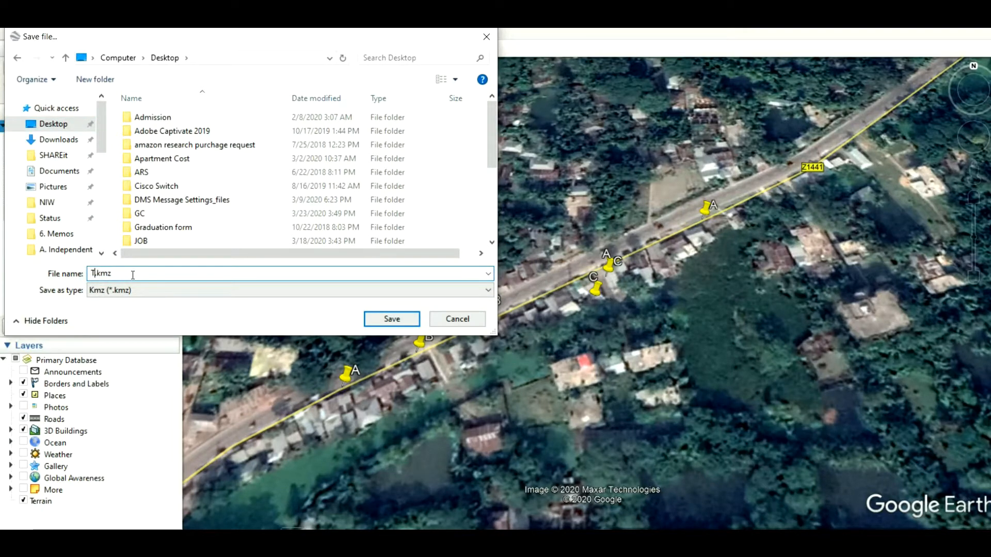
pyautogui.write('EST')
pyautogui.click(142, 292)
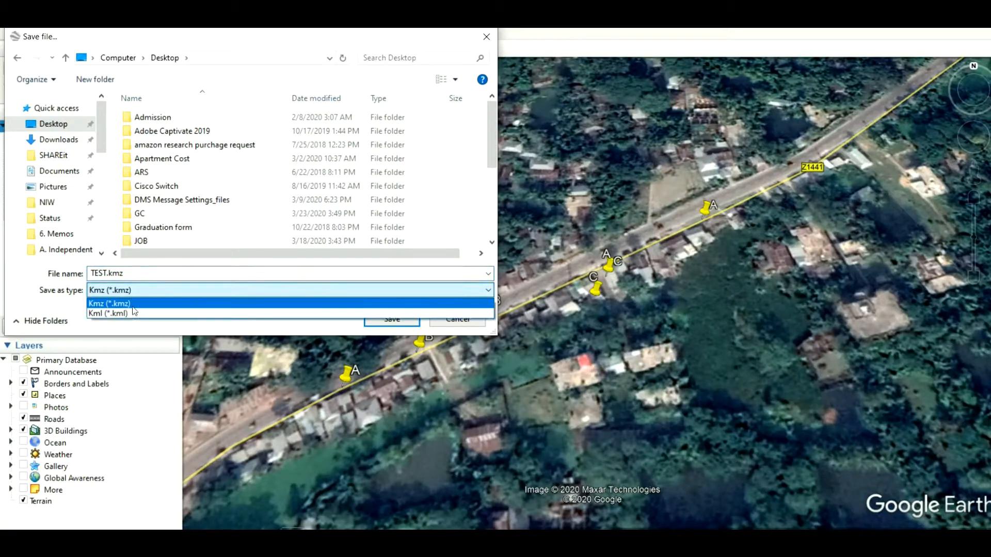
pyautogui.click(132, 313)
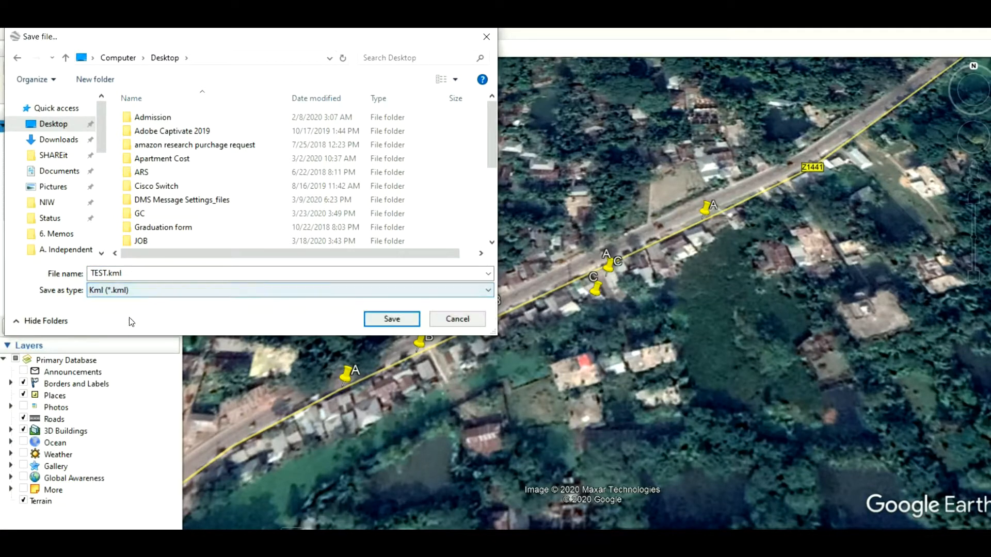
pyautogui.click(379, 320)
pyautogui.click(530, 281)
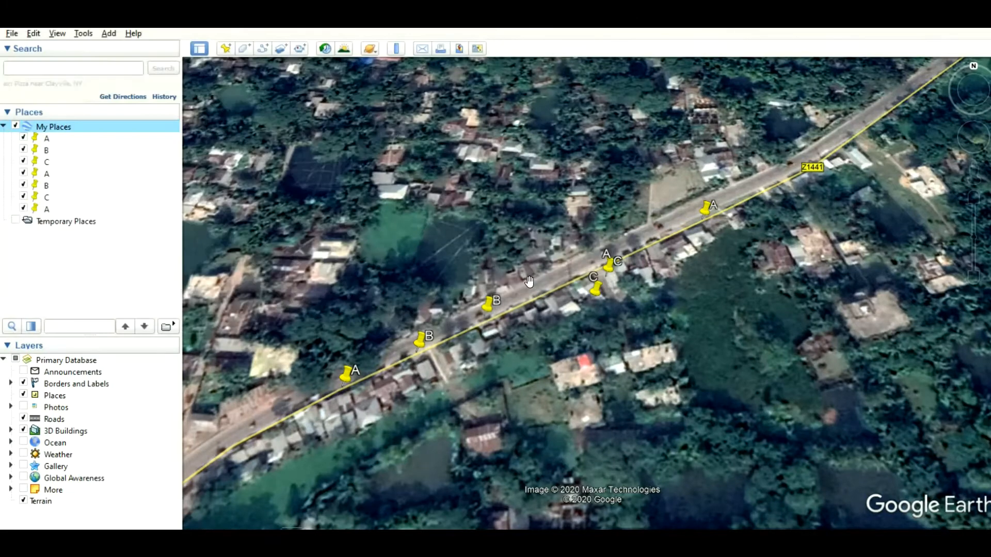
# - Switch to the web browser and return to MyGeodata's KML to XLSX converter page
pyautogui.moveTo(567, 537)
pyautogui.click(516, 479)
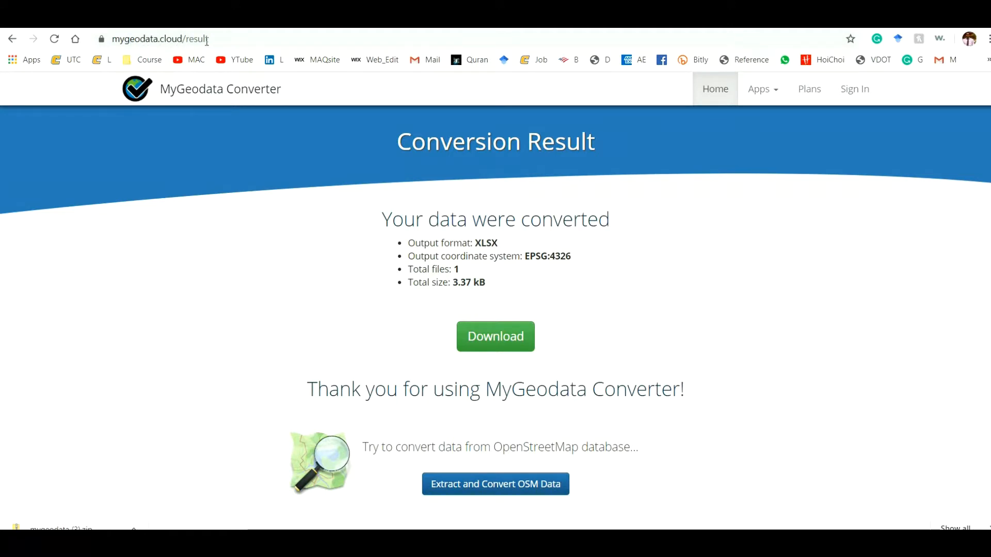
pyautogui.click(12, 39)
pyautogui.click(12, 39)
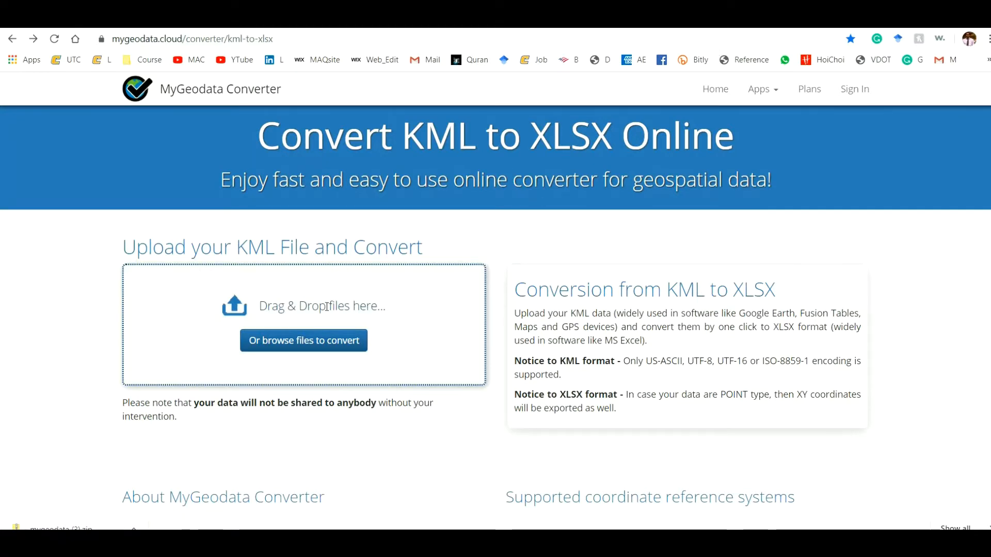
# - Upload TEST.kml from the Desktop to the converter and continue to the conversion settings
pyautogui.click(305, 346)
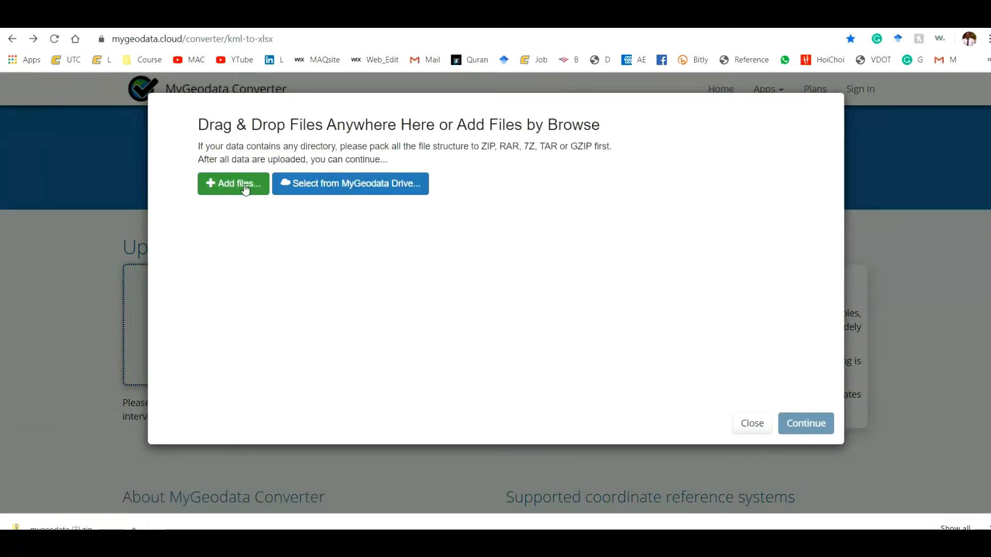
pyautogui.click(245, 190)
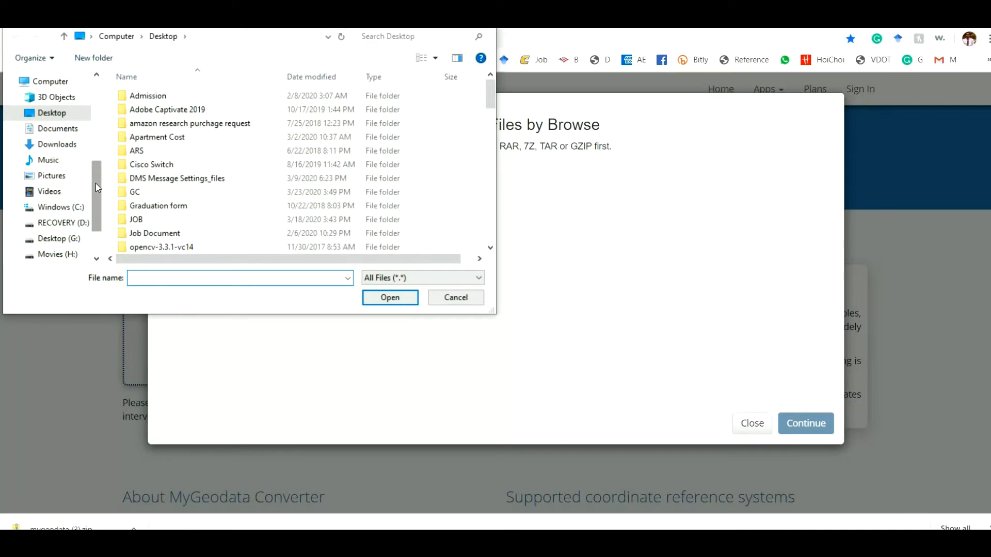
pyautogui.moveTo(96, 174); pyautogui.dragTo(96, 84)
pyautogui.scroll(-1, 277, 208)
pyautogui.scroll(-7, 276, 208)
pyautogui.scroll(-15, 273, 208)
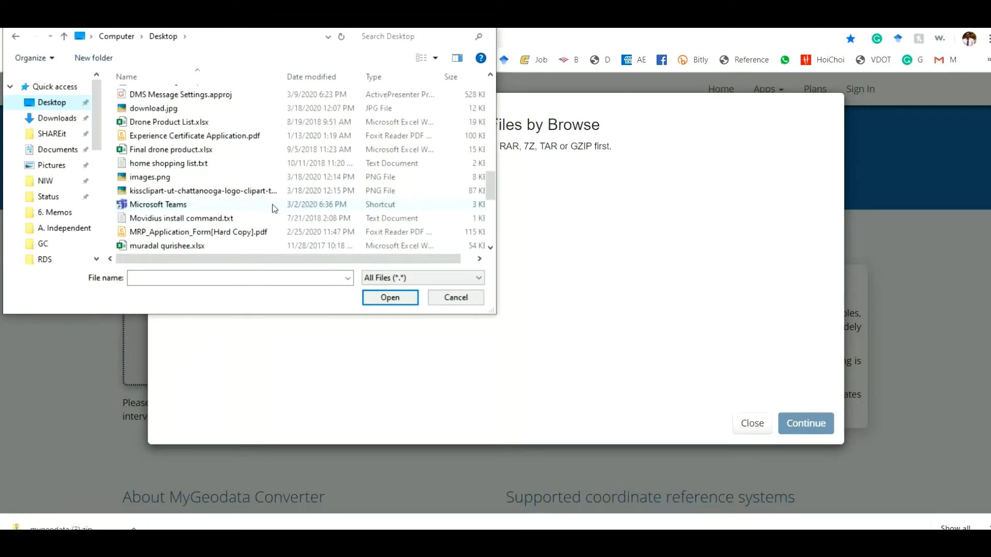
pyautogui.click(221, 141)
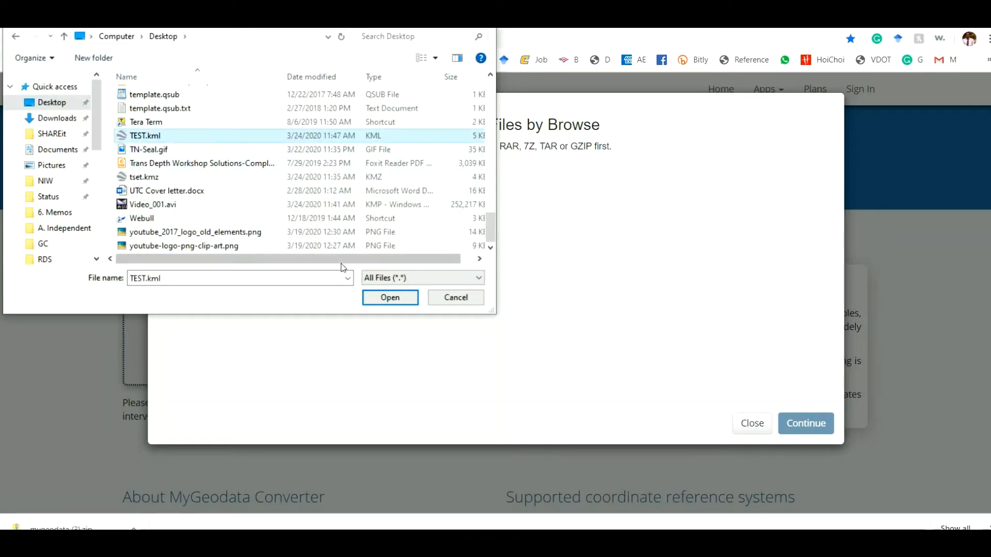
pyautogui.click(389, 297)
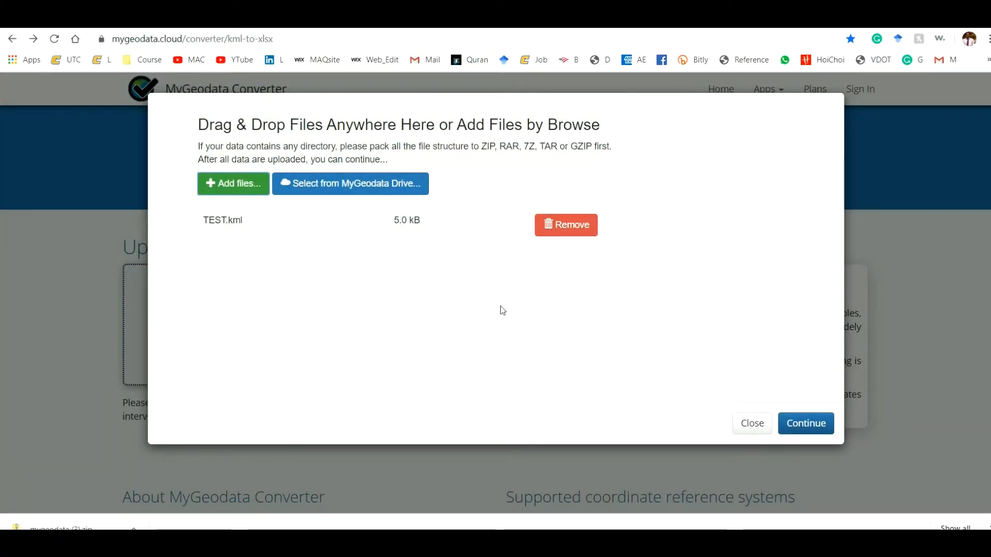
pyautogui.click(807, 425)
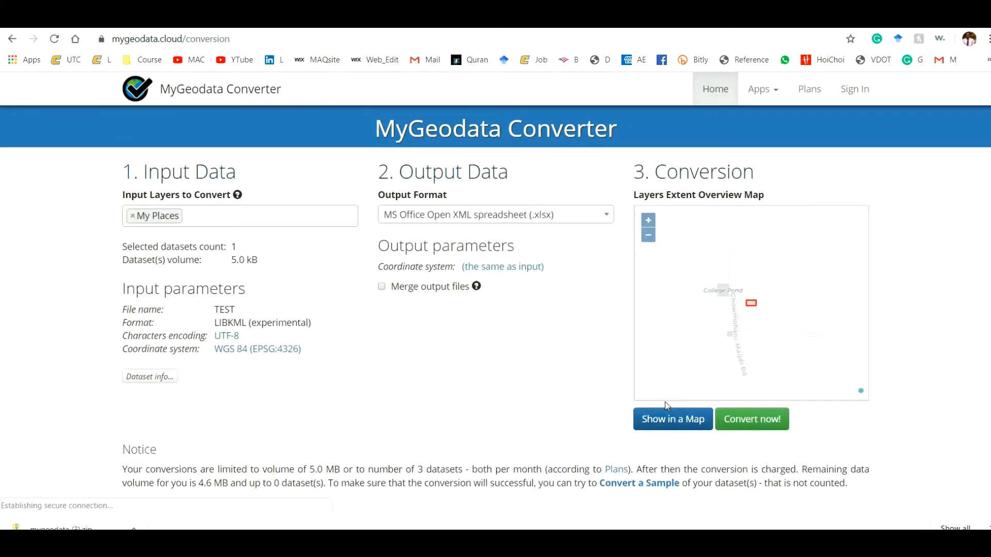
# - Convert a sample of the My Places dataset to XLSX and download the result
pyautogui.click(754, 420)
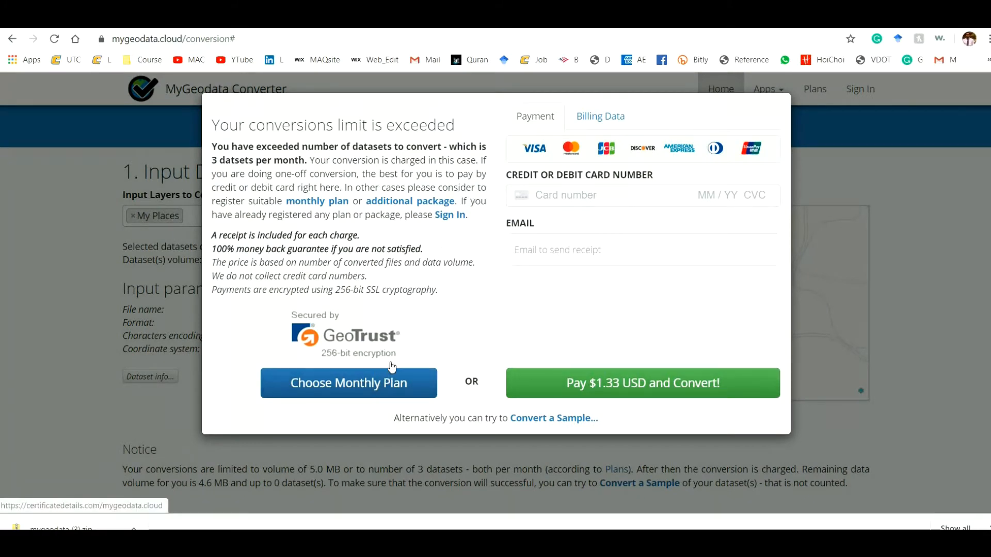
pyautogui.click(543, 421)
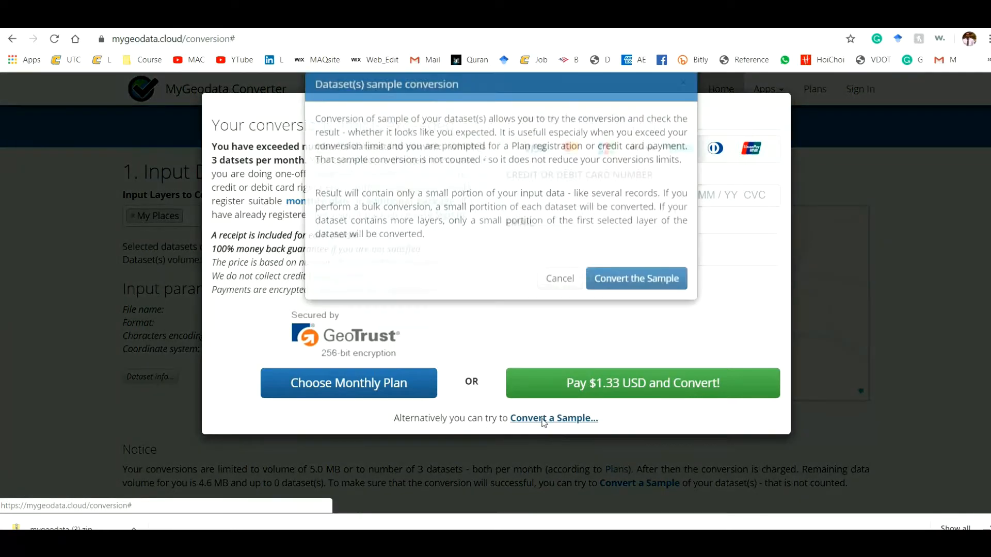
pyautogui.click(634, 306)
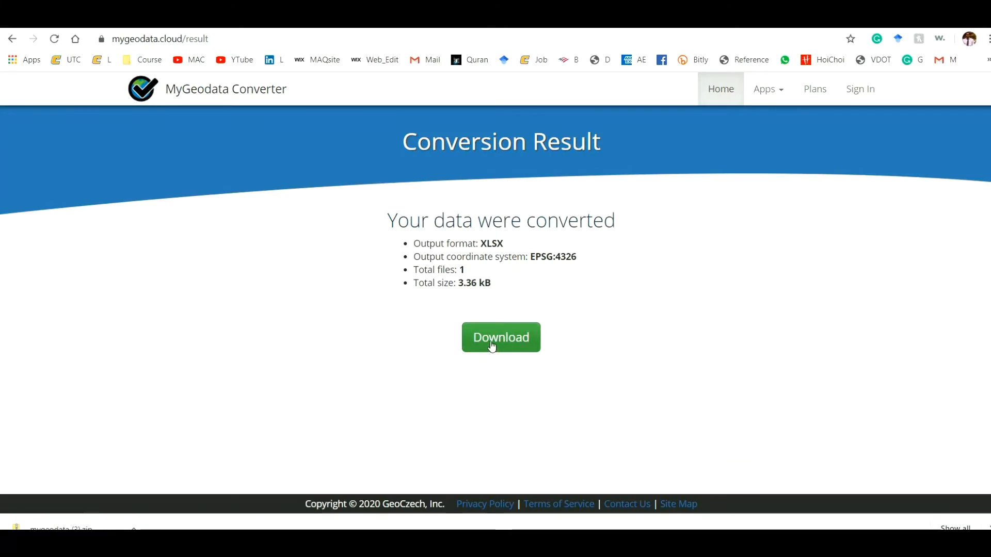
pyautogui.click(492, 345)
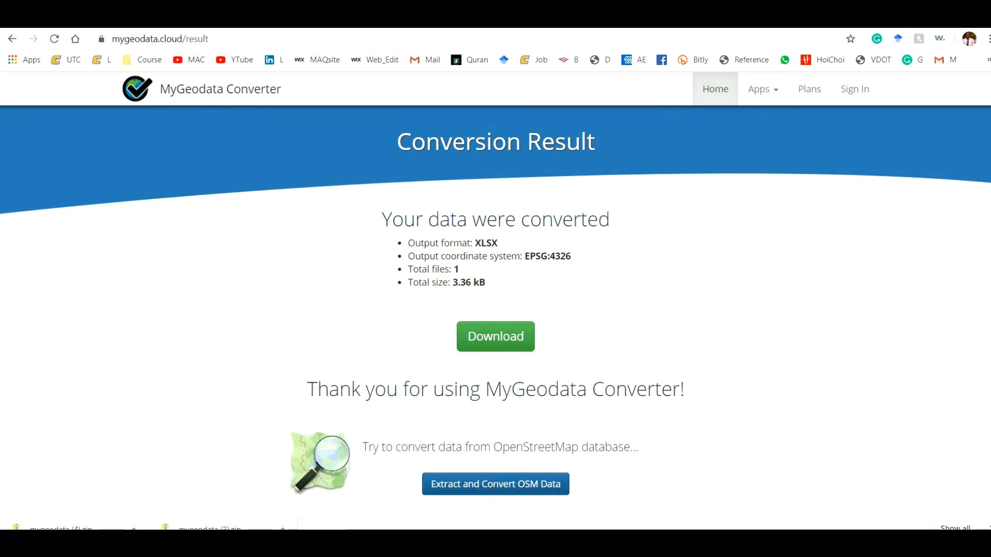
# - Locate the downloaded mygeodata (4).zip in its folder, open the spreadsheet inside it in Excel and enable editing
pyautogui.click(135, 529)
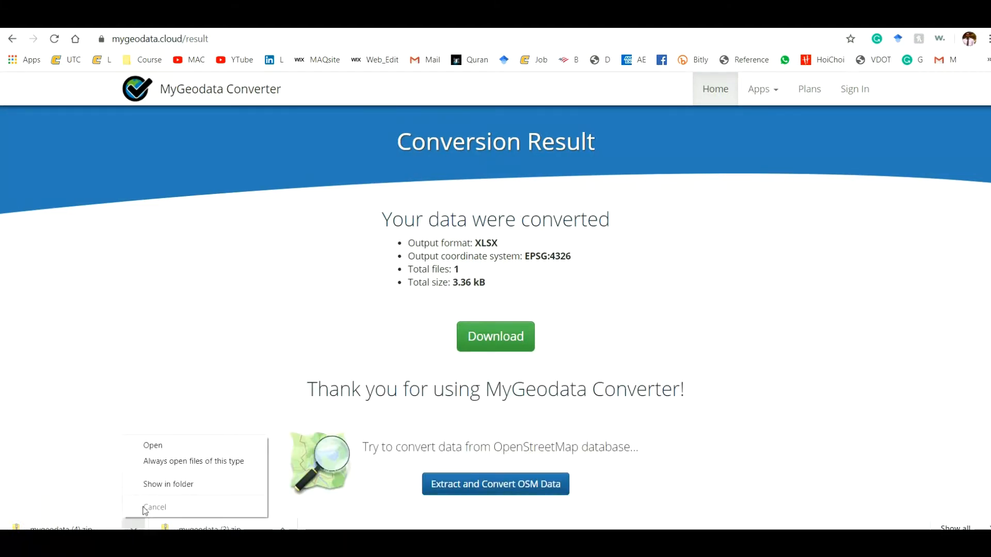
pyautogui.click(150, 483)
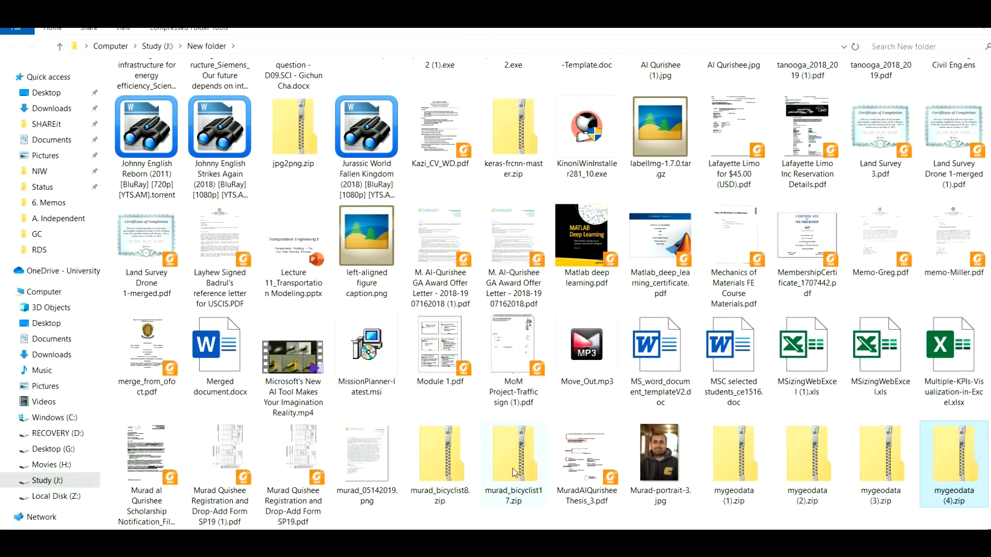
pyautogui.doubleClick(955, 461)
pyautogui.click(153, 91)
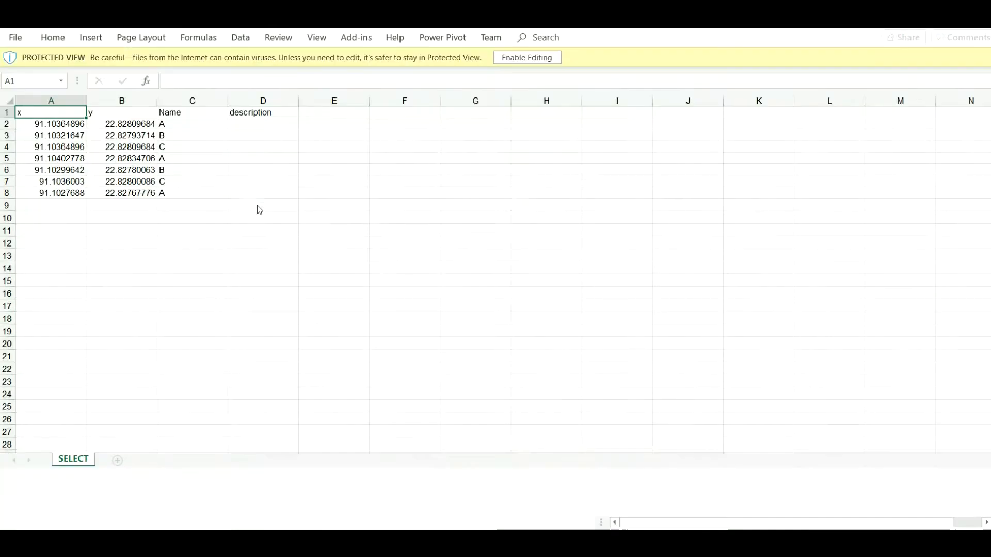
pyautogui.click(508, 58)
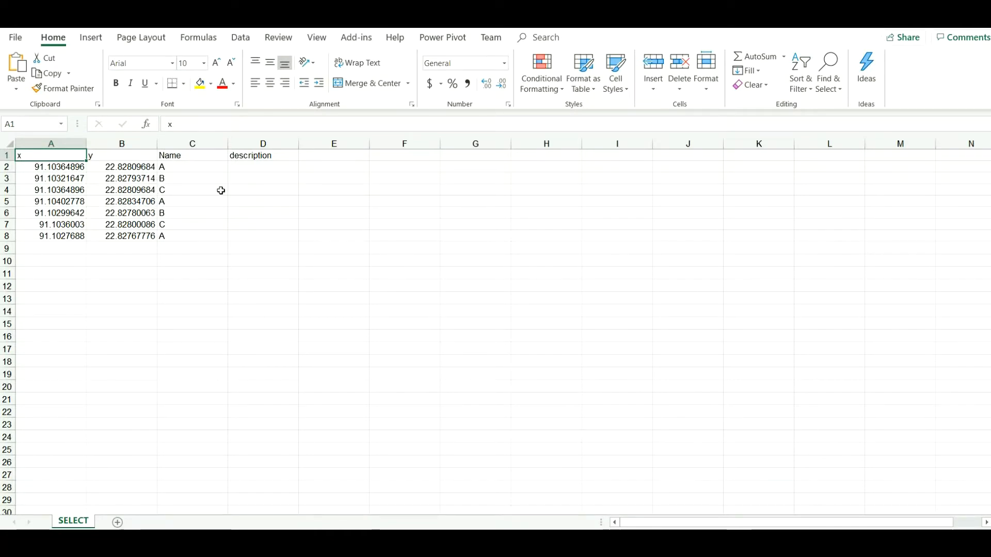
# - Start a formula in cell E2 with an empty ISNUMBER function nested as the logical test of an IF function
pyautogui.click(323, 169)
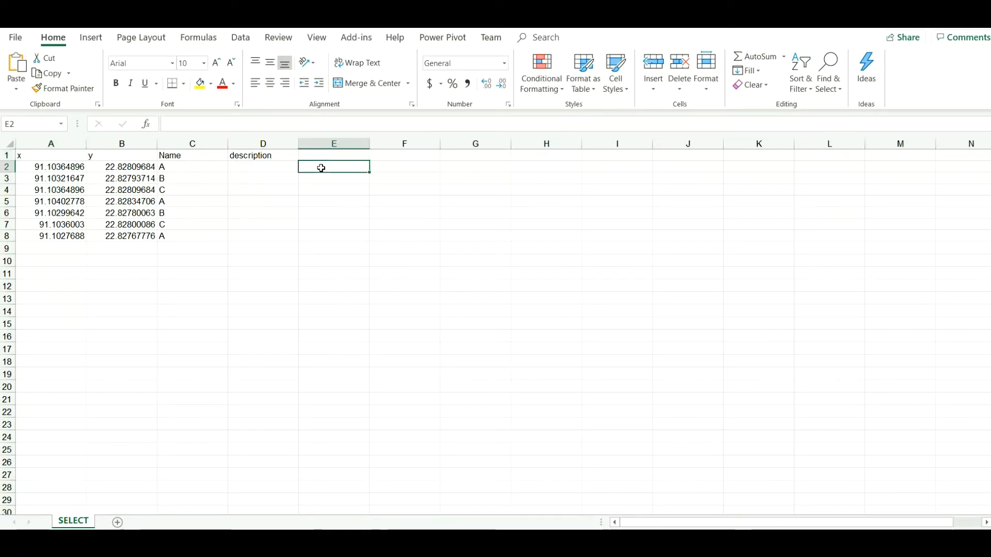
pyautogui.click(230, 124)
pyautogui.write('=')
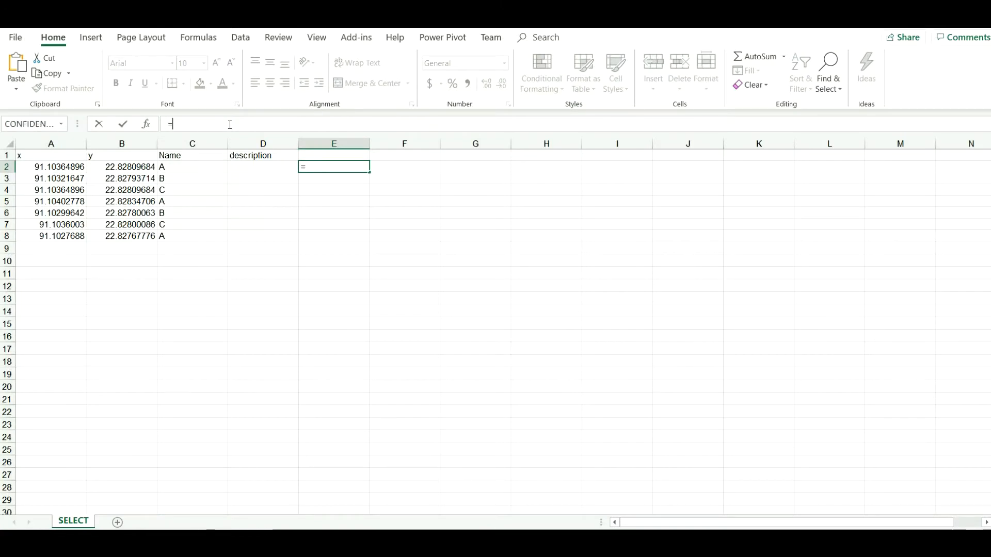
pyautogui.write('I')
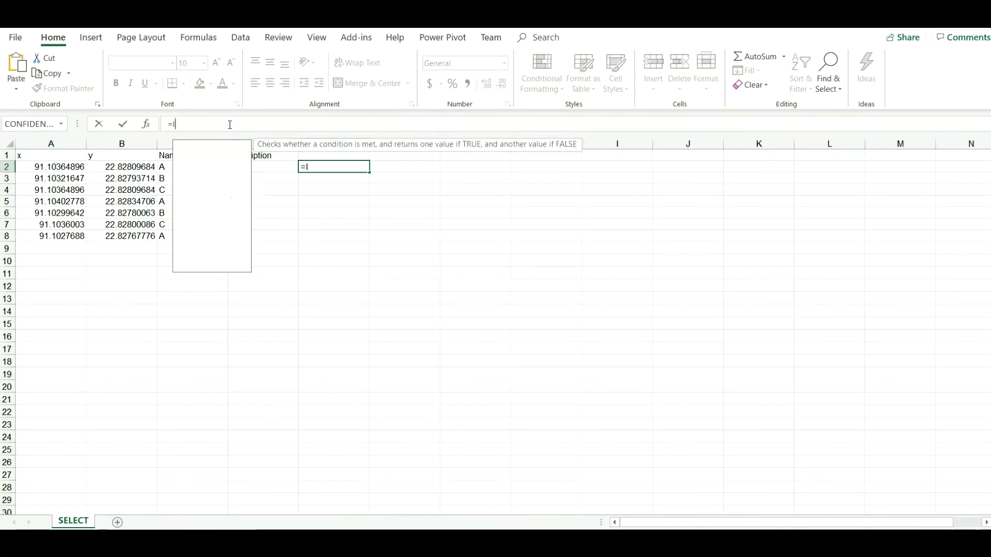
pyautogui.write('F()')
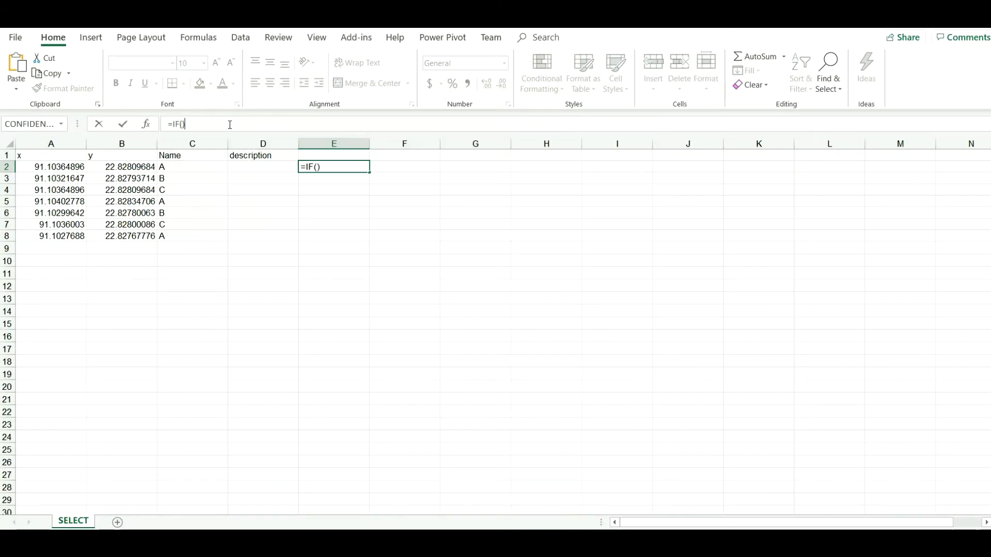
pyautogui.press('Left')
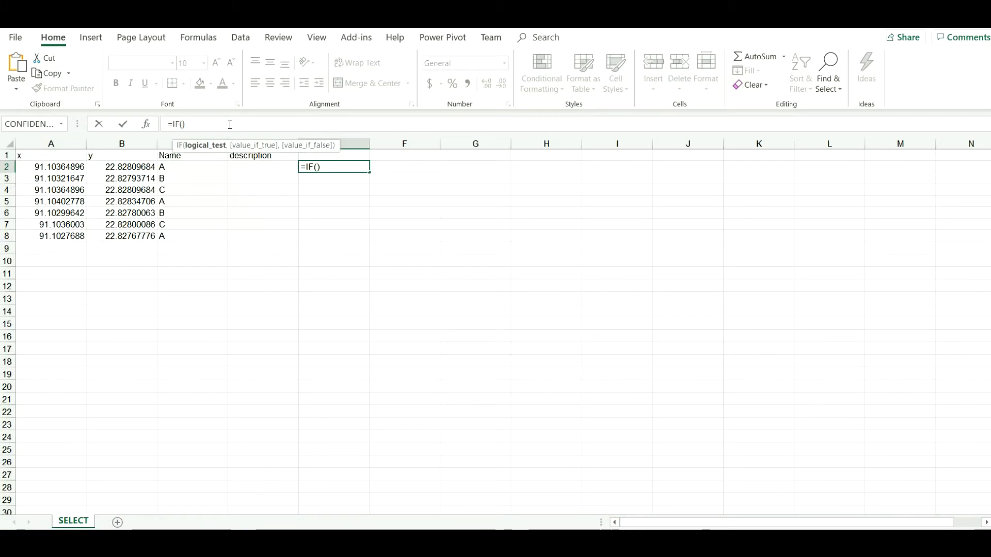
pyautogui.write('ISNUMBER(')
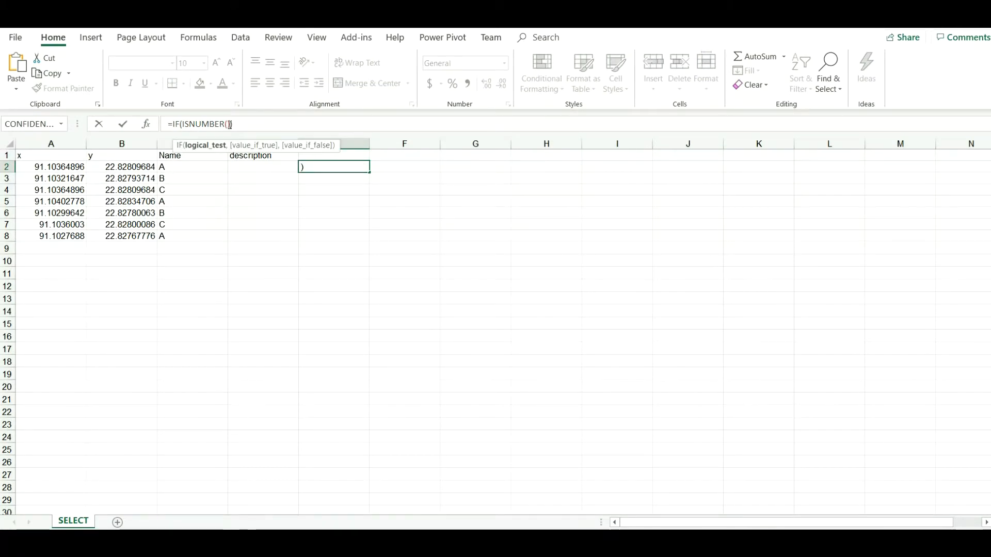
pyautogui.click(229, 123)
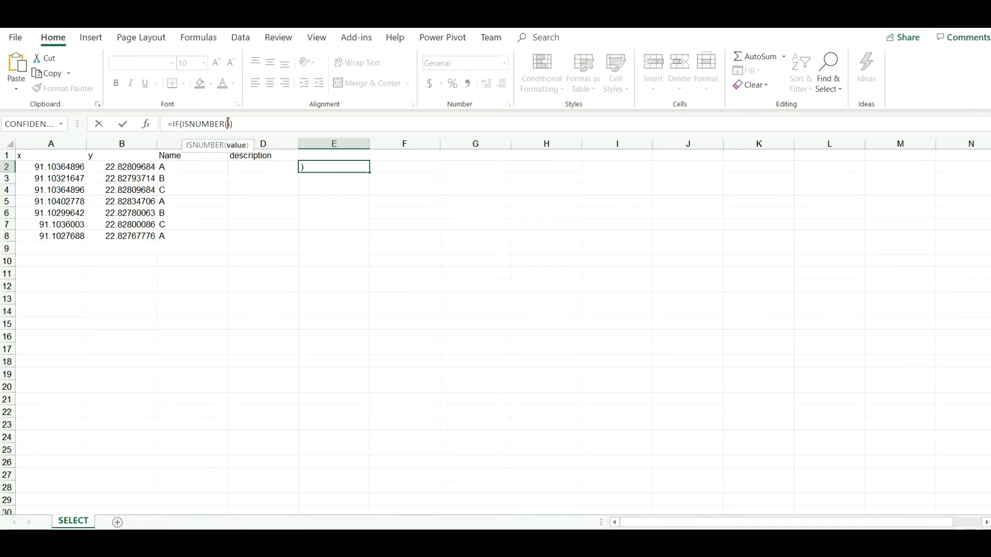
# - Nest a FIND function inside ISNUMBER that looks for "A" in cell C2 starting at character 1
pyautogui.write('FIN')
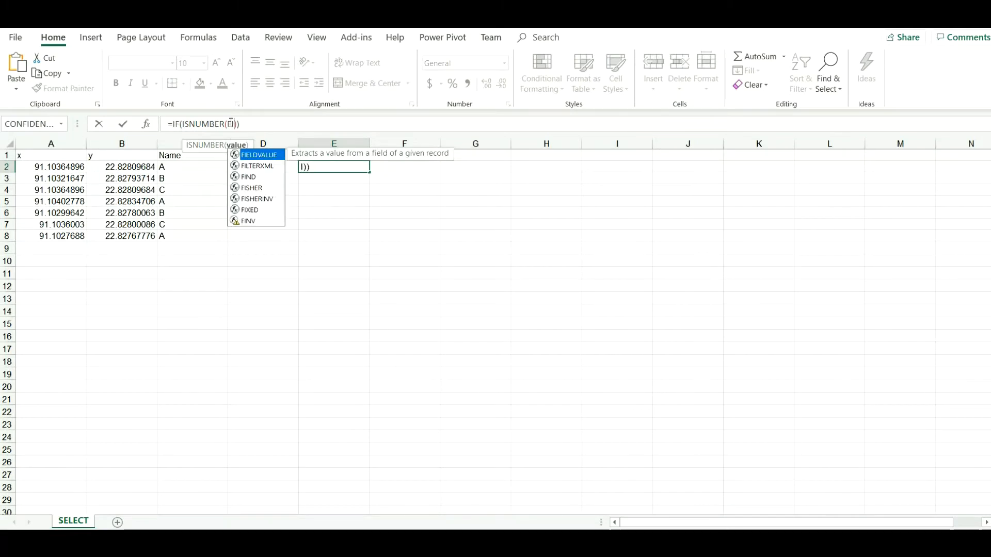
pyautogui.write('D')
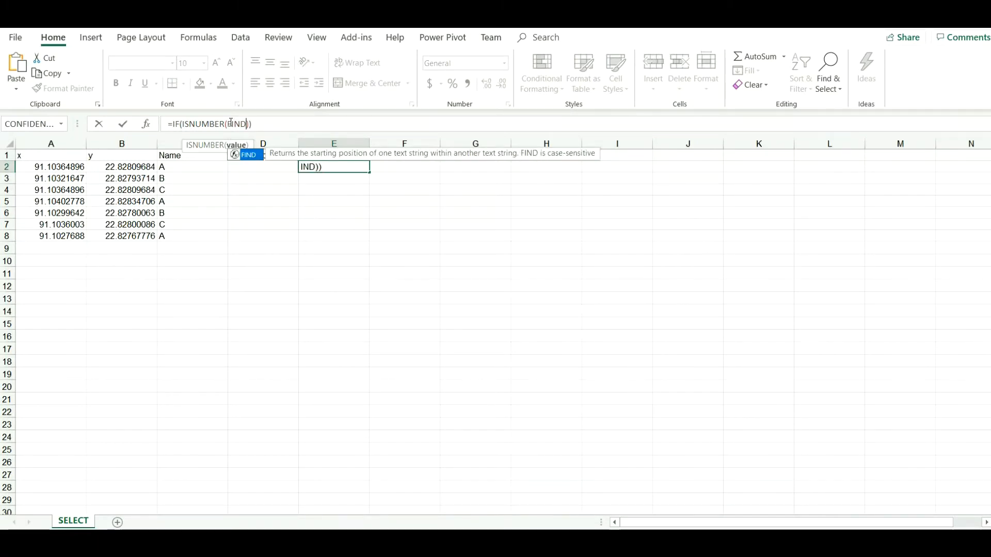
pyautogui.write('()')
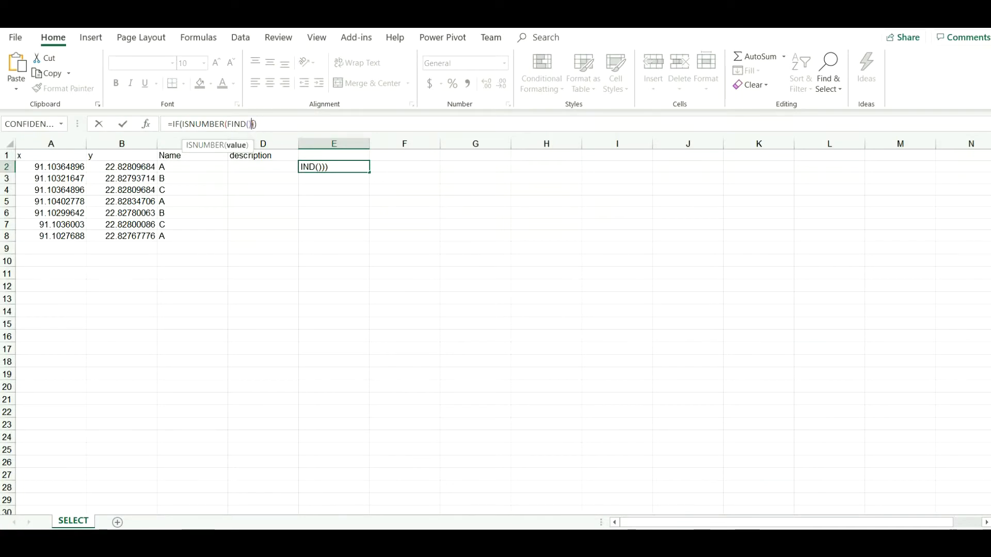
pyautogui.click(249, 124)
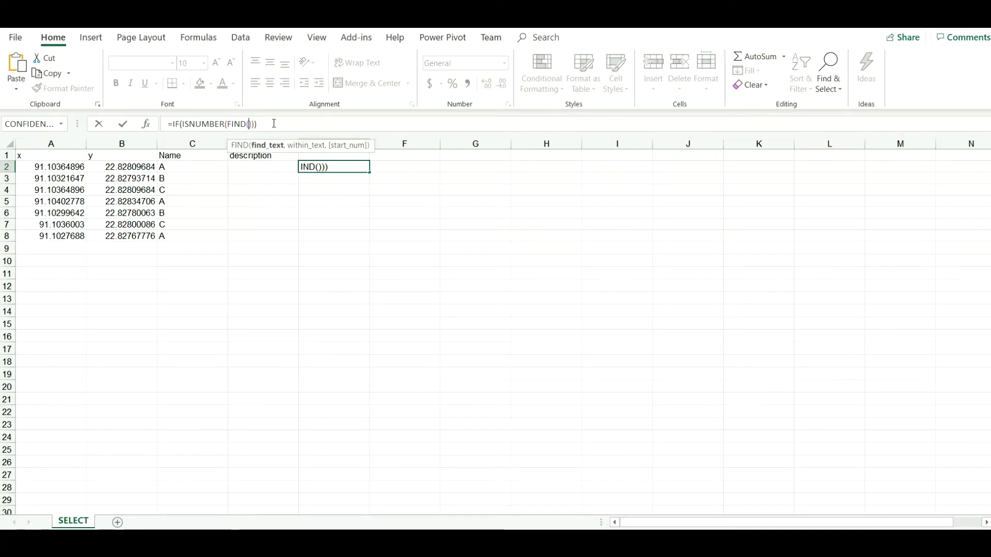
pyautogui.write('""')
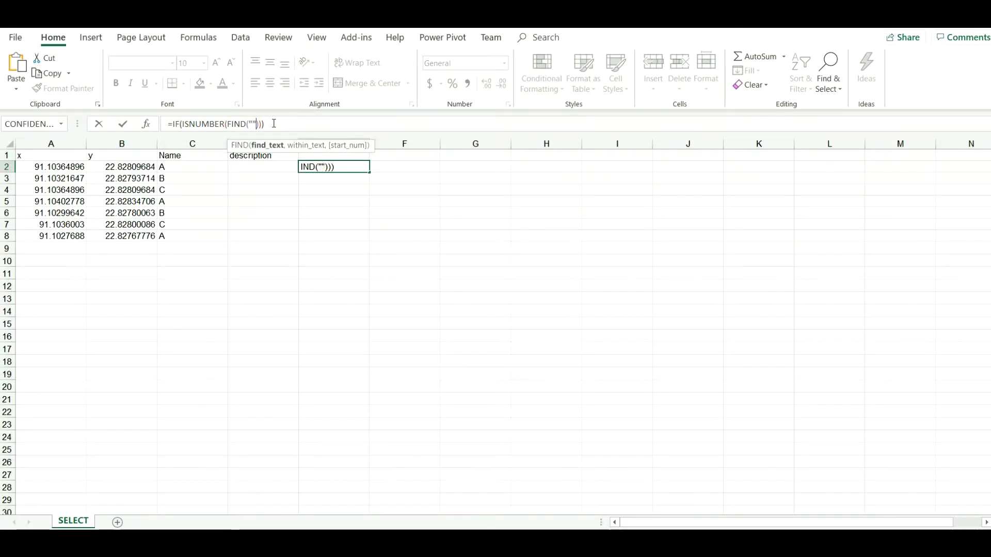
pyautogui.press('Left')
pyautogui.write('A')
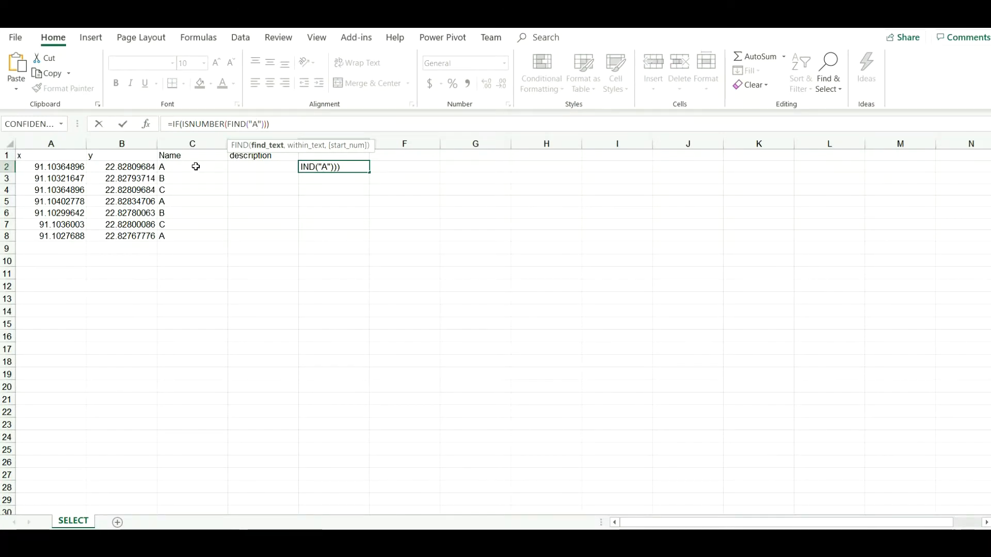
pyautogui.press('Right')
pyautogui.write(',')
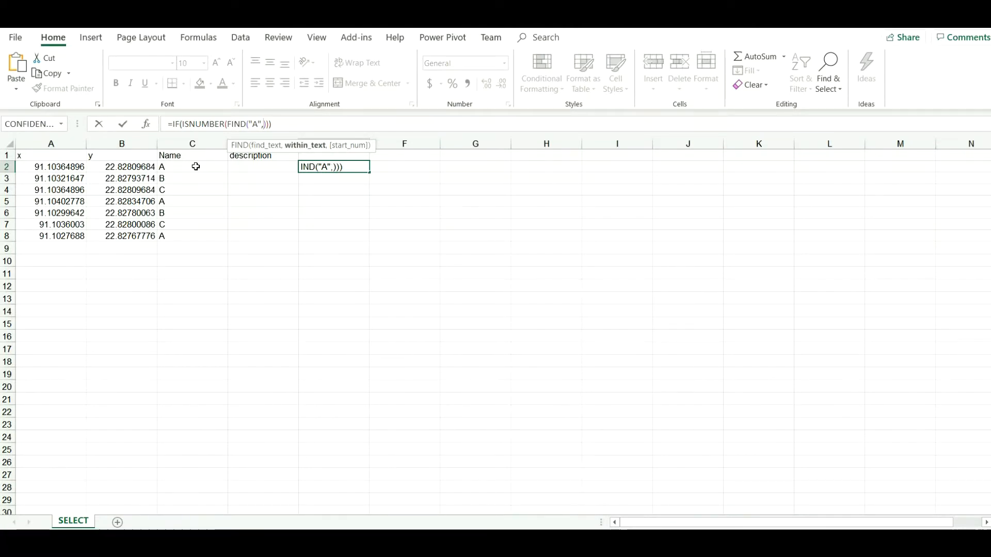
pyautogui.click(193, 165)
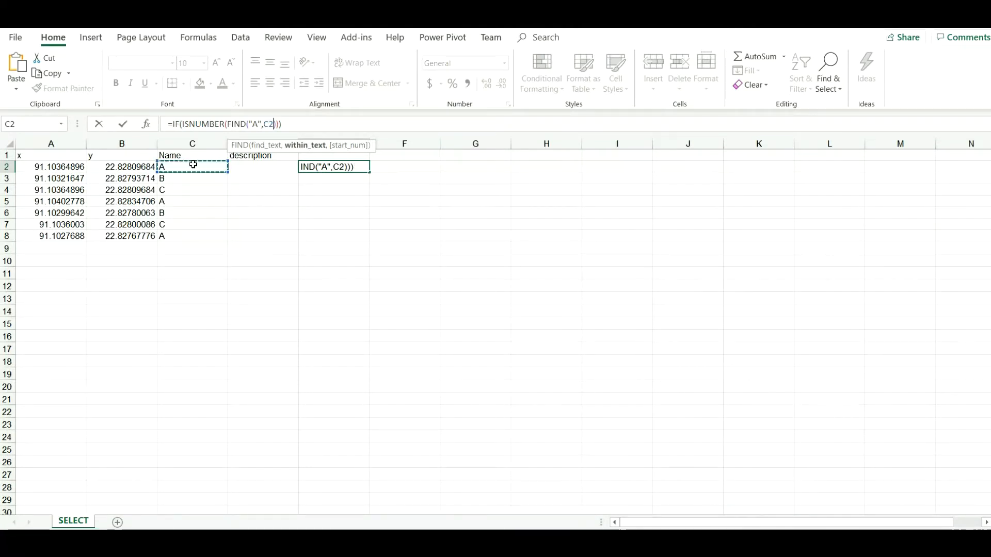
pyautogui.write(',A')
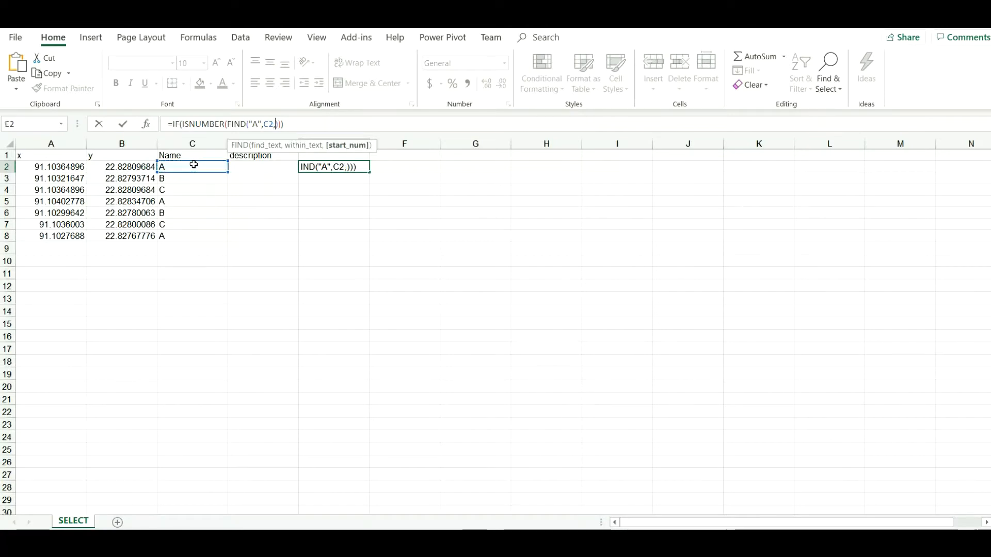
pyautogui.press('BackSpace')
pyautogui.write('1')
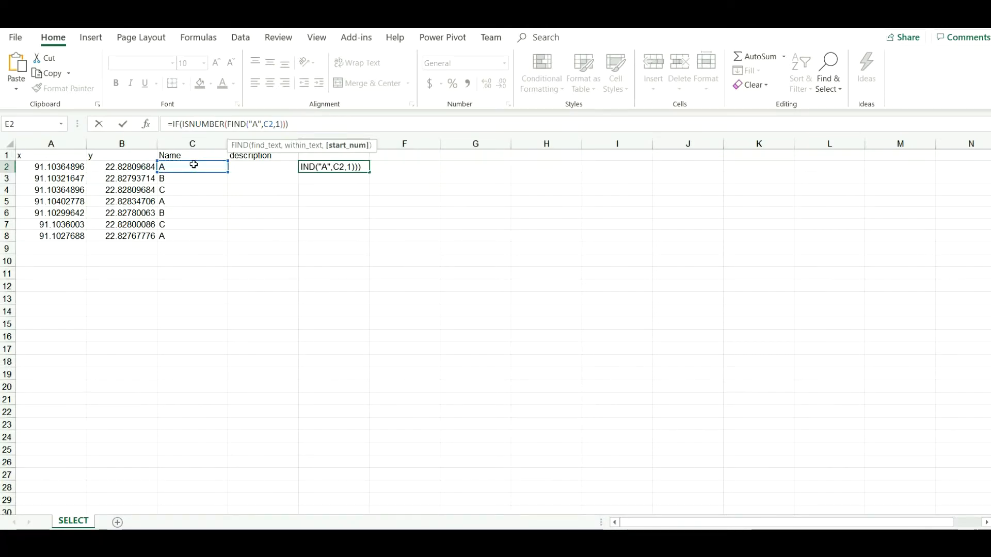
# - Complete the IF formula in E2 so it returns 1 when true and 0 when false, and enter it
pyautogui.press('Return')
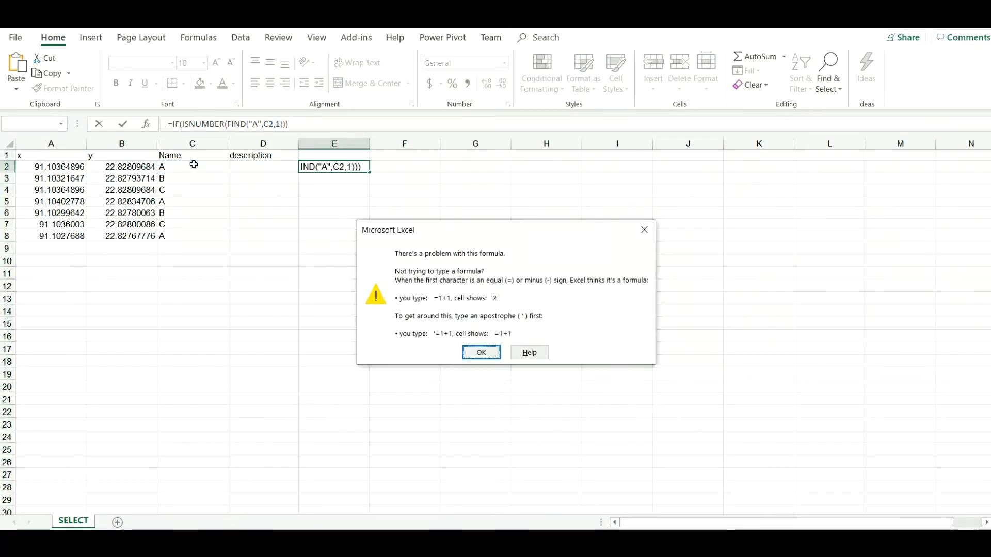
pyautogui.click(481, 353)
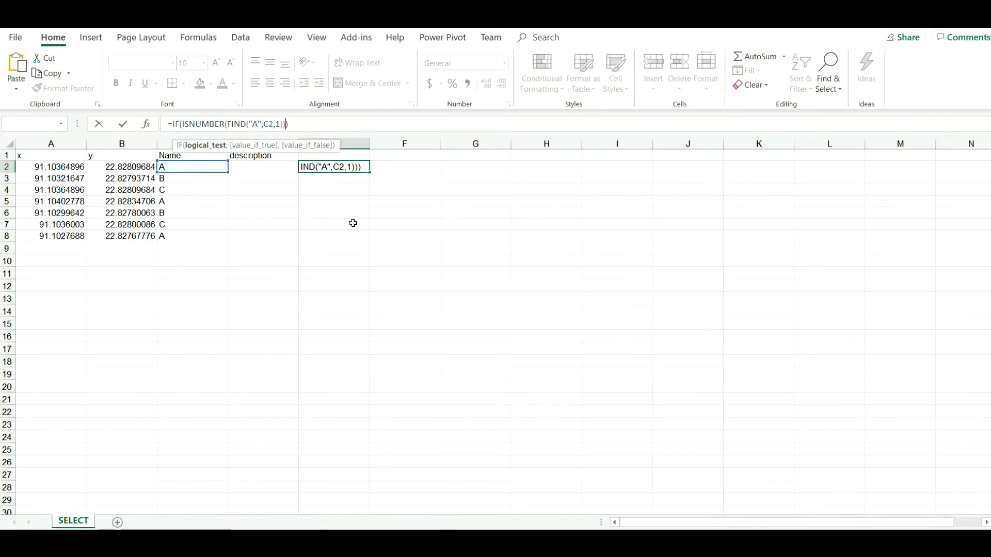
pyautogui.write(',1,0')
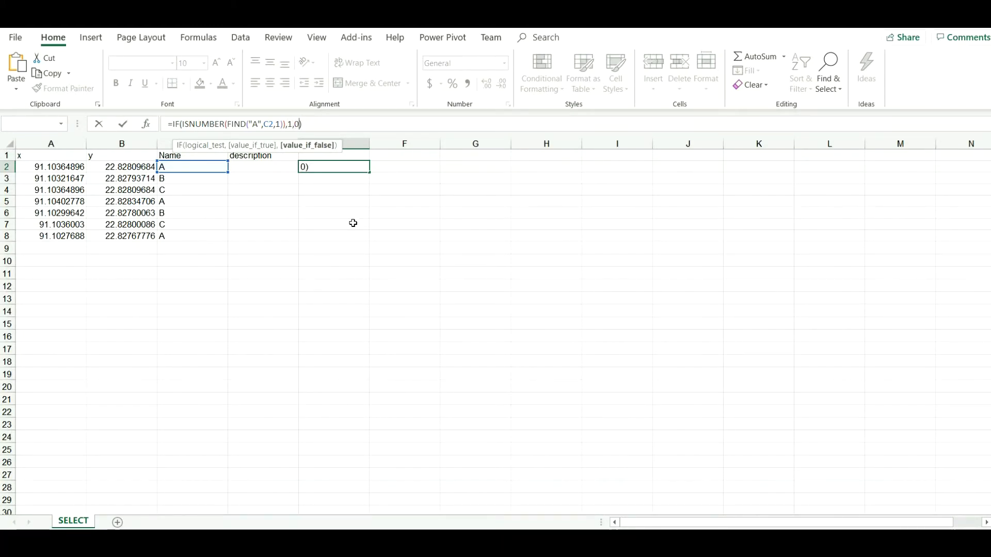
pyautogui.press('Return')
# - Fill the E2 formula down through E8 and check the copied formulas against the Name column
pyautogui.click(352, 164)
pyautogui.moveTo(371, 173); pyautogui.dragTo(369, 244)
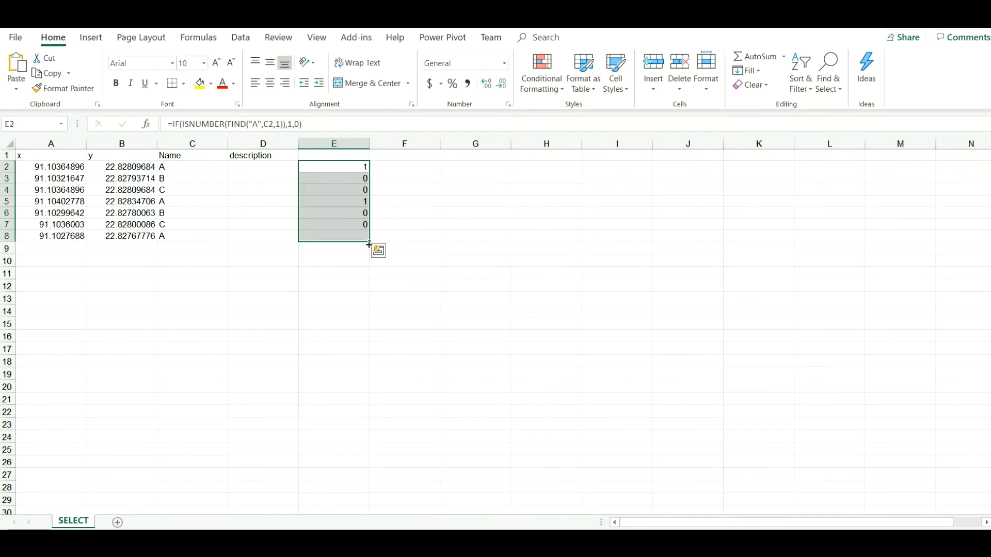
pyautogui.click(363, 201)
pyautogui.click(360, 233)
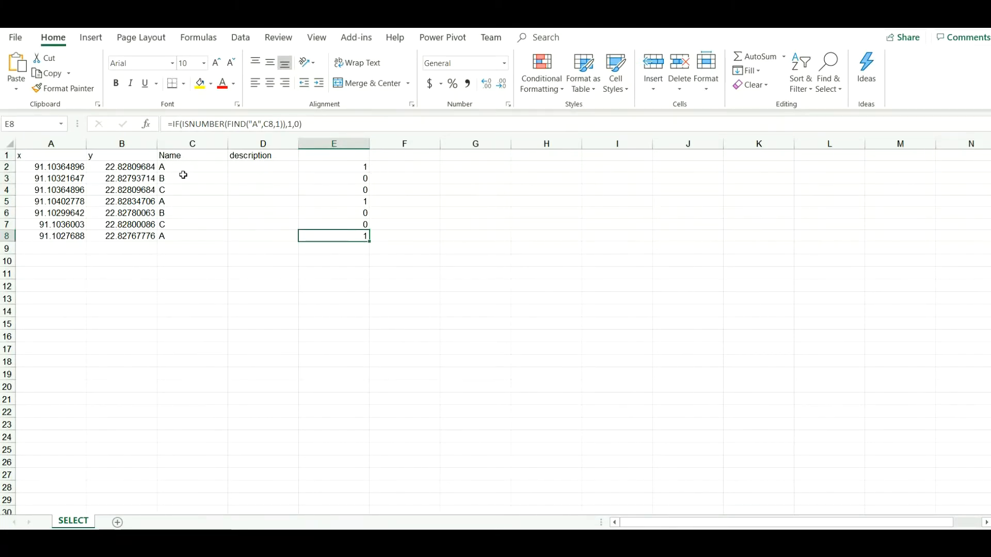
pyautogui.click(360, 179)
pyautogui.click(358, 167)
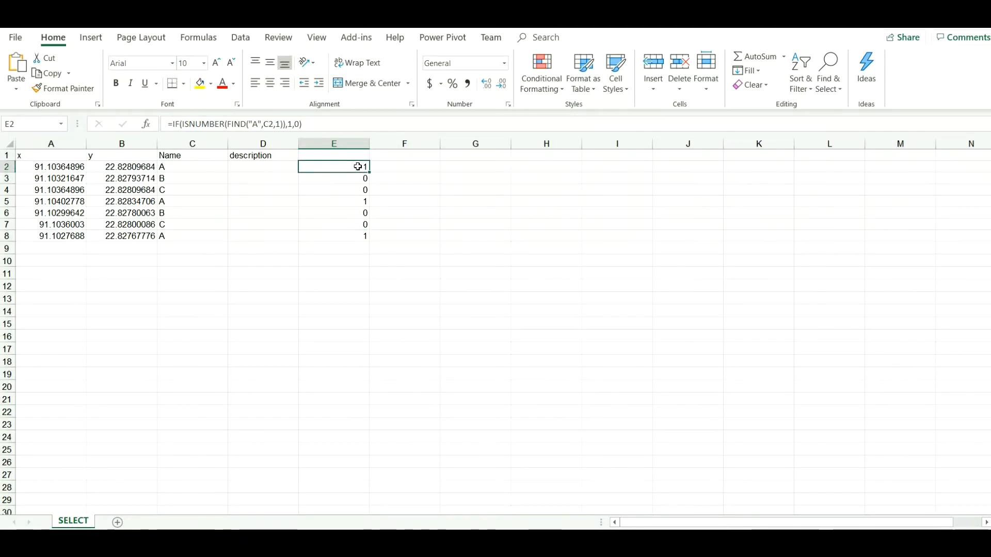
# - Find all cells on the sheet containing 0, looking in values, and select every match
pyautogui.click(829, 87)
pyautogui.click(844, 107)
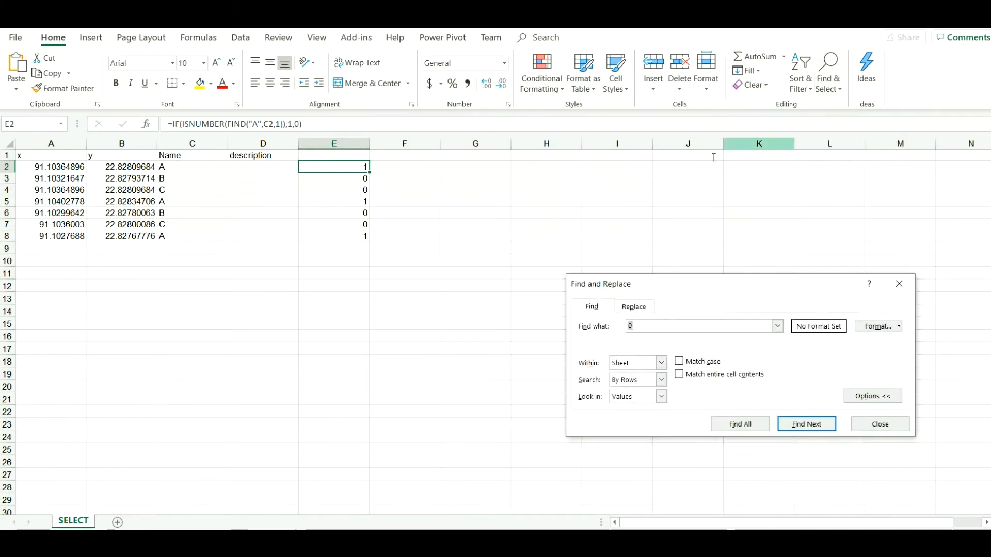
pyautogui.moveTo(645, 208); pyautogui.dragTo(621, 160)
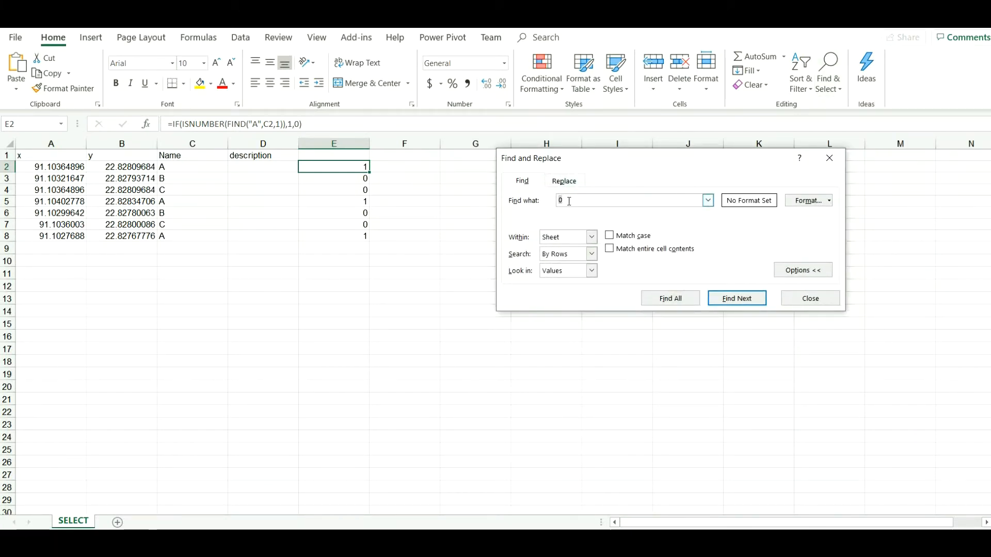
pyautogui.moveTo(567, 201); pyautogui.dragTo(545, 198)
pyautogui.click(592, 271)
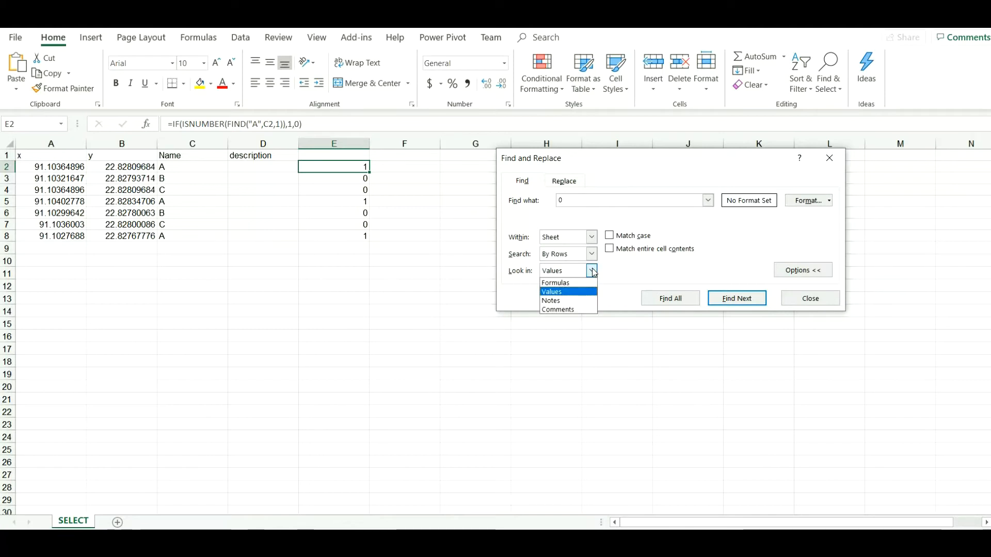
pyautogui.click(582, 292)
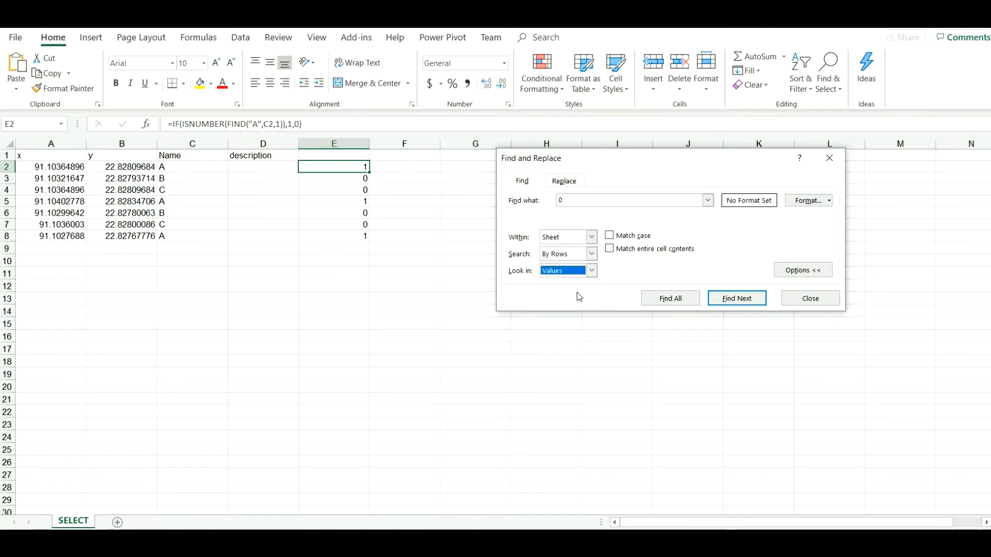
pyautogui.click(666, 298)
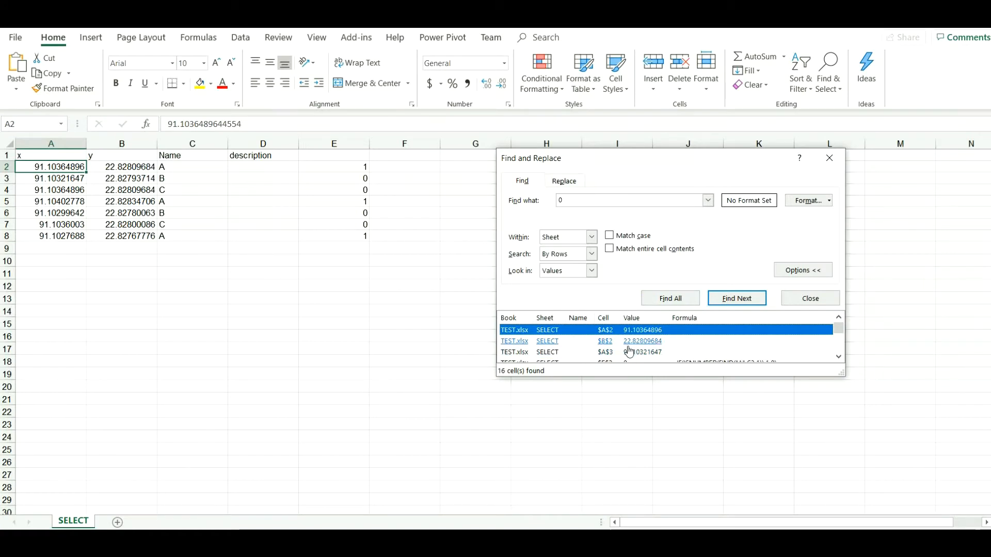
pyautogui.hotkey('ctrl', 'a')
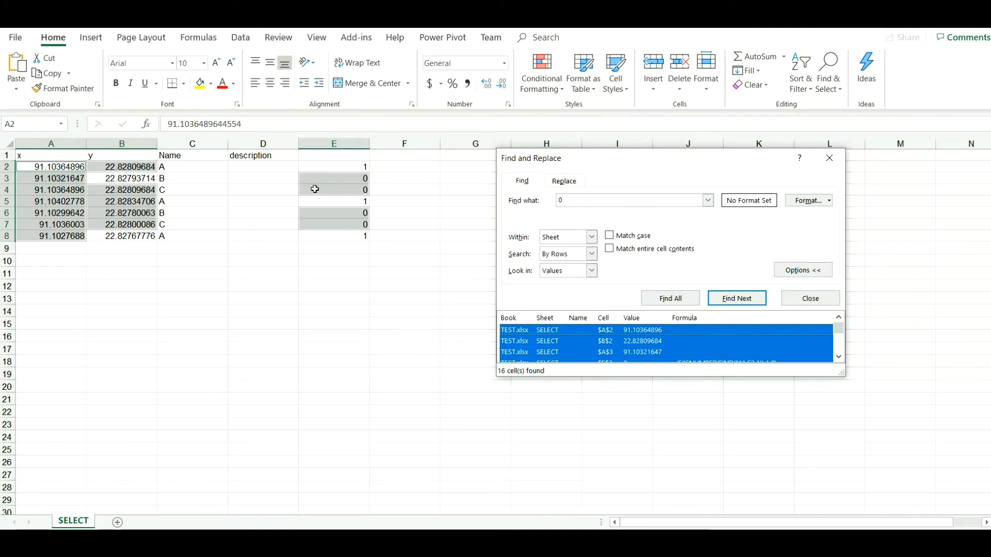
# - Try deleting the sheet rows of all the found cells, and undo the deletion
pyautogui.click(680, 85)
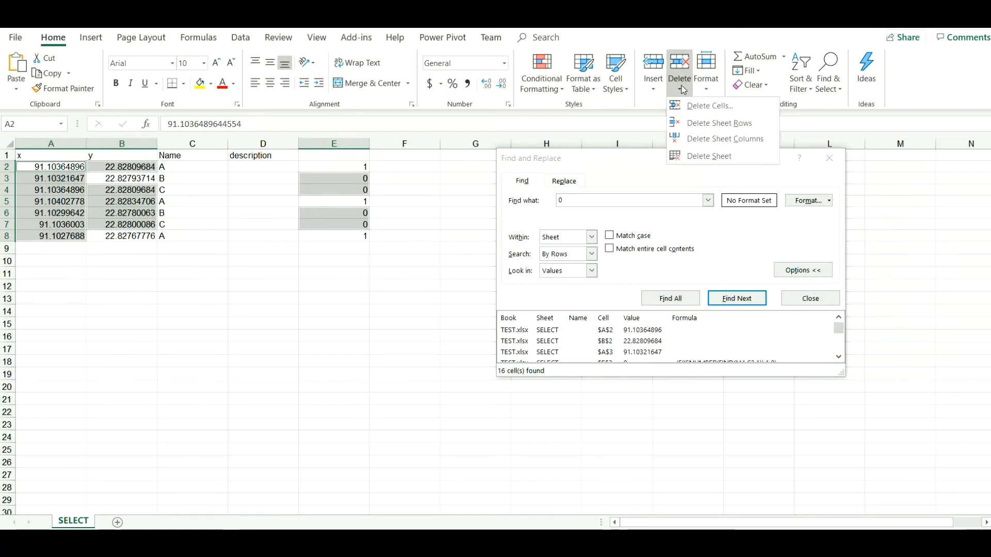
pyautogui.click(699, 124)
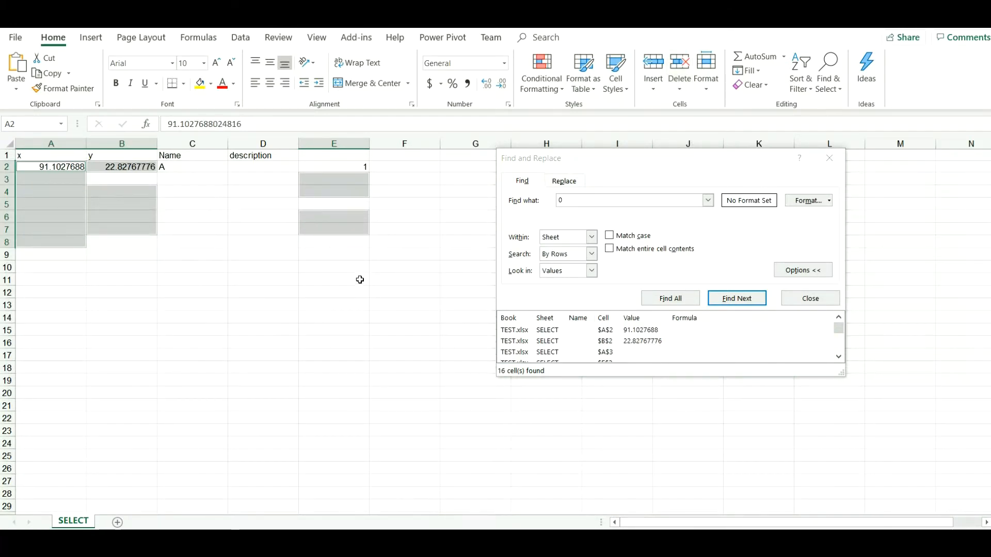
pyautogui.click(829, 158)
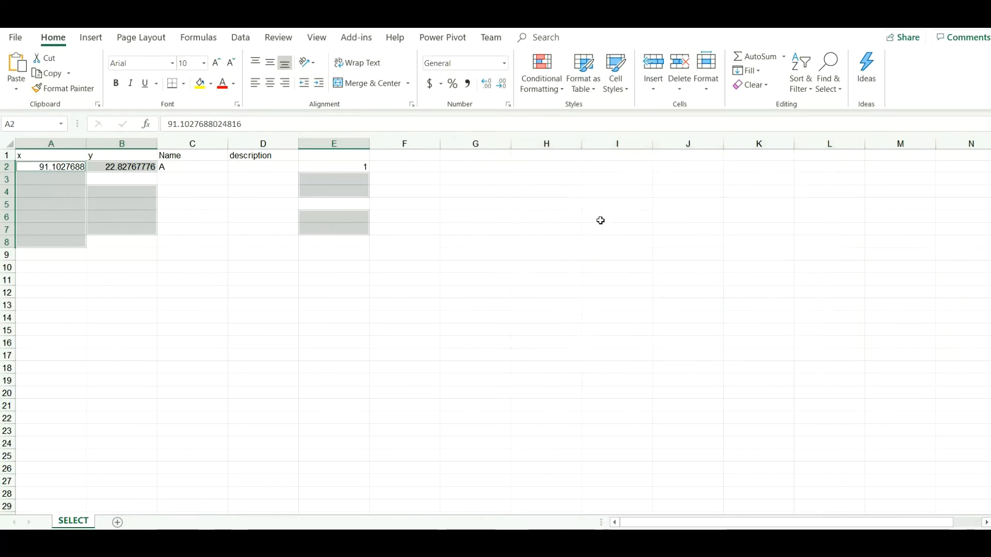
pyautogui.hotkey('ctrl', 'z')
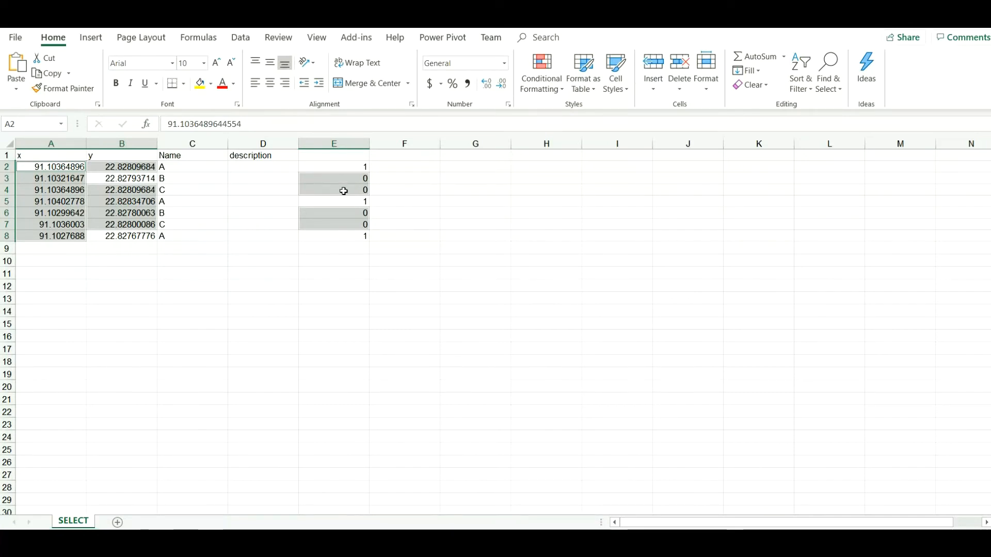
# - Delete the sheet rows that contain the selected cells in columns A, B and E
pyautogui.click(679, 89)
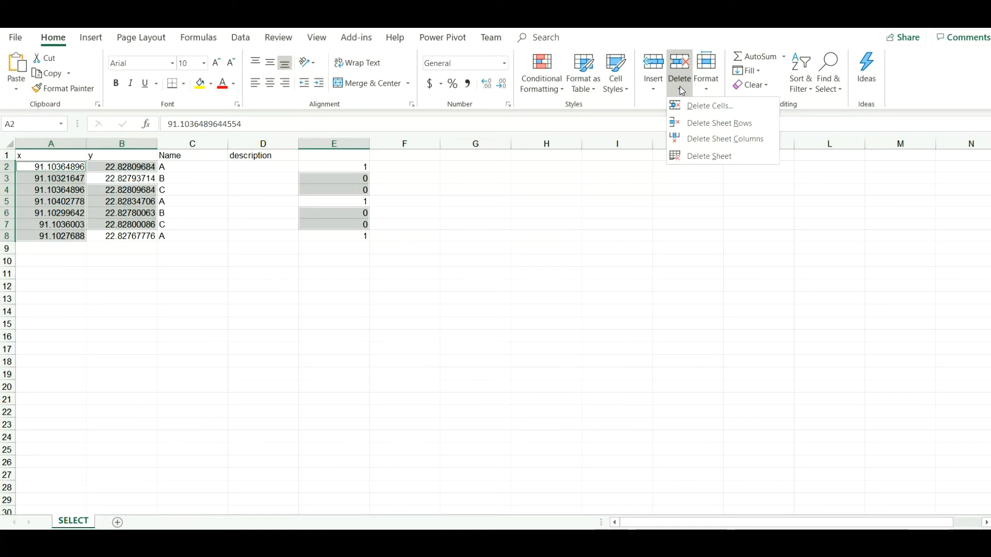
pyautogui.click(711, 125)
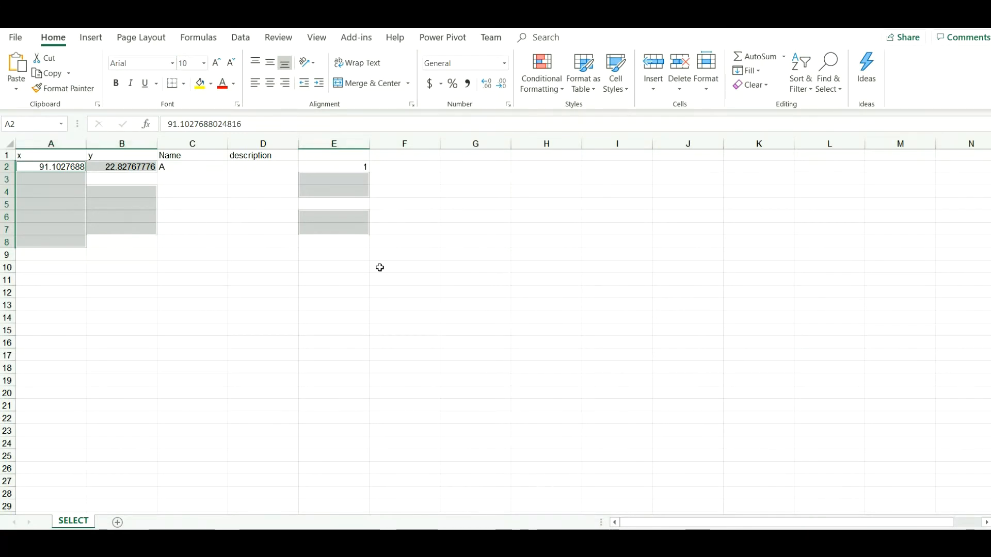
# - Undo the deletion of the sheet rows to restore the placemark data, and clear the cell selection
pyautogui.hotkey('ctrl', 'z')
pyautogui.click(355, 285)
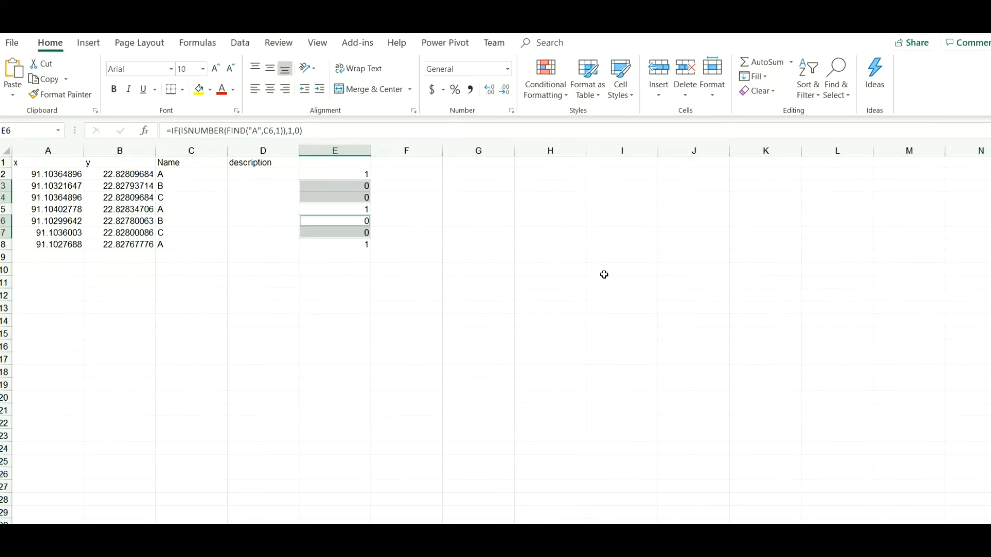
pyautogui.click(600, 262)
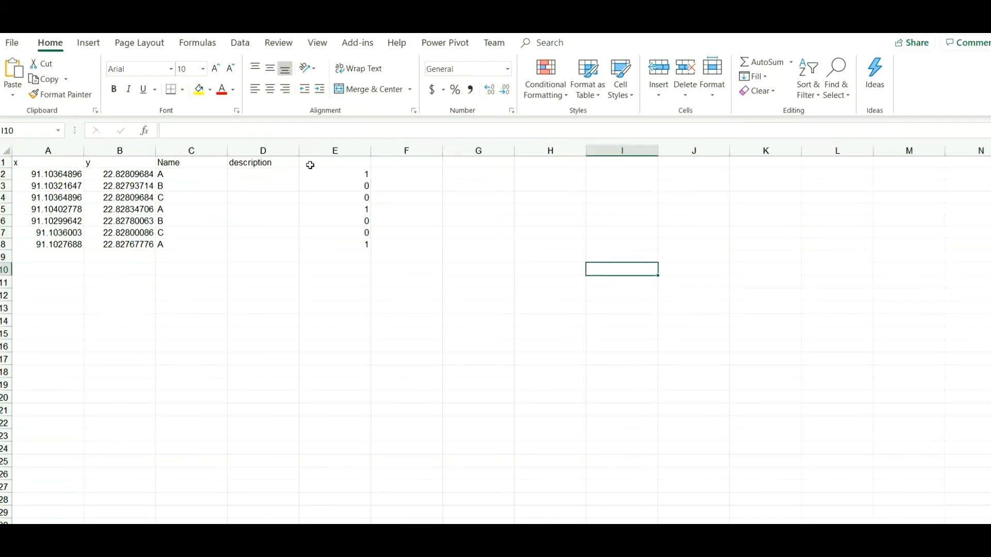
# - Find all cells containing 0 within E2:E8, looking in values with the General number format, and select every match
pyautogui.moveTo(352, 173); pyautogui.dragTo(355, 243)
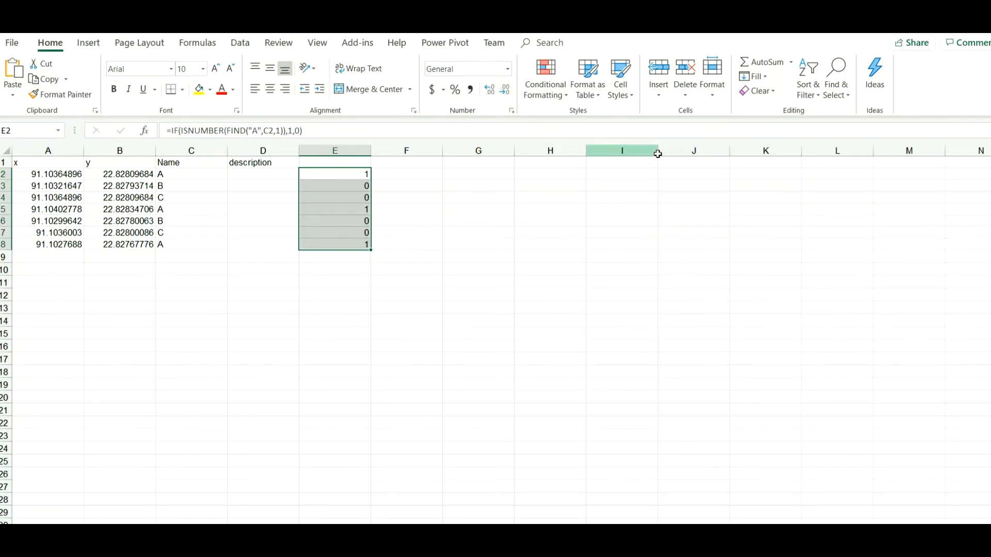
pyautogui.click(839, 98)
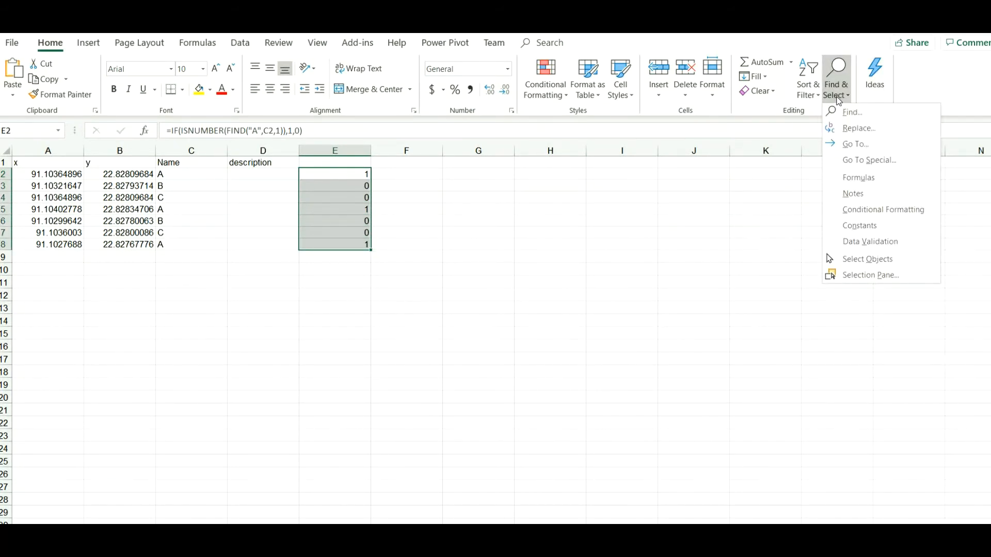
pyautogui.click(848, 114)
pyautogui.click(574, 353)
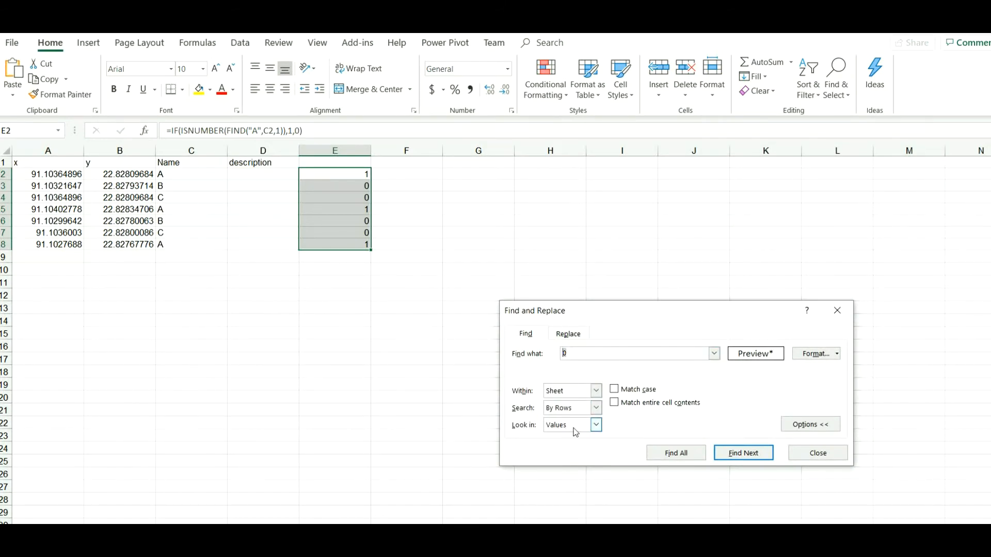
pyautogui.click(829, 355)
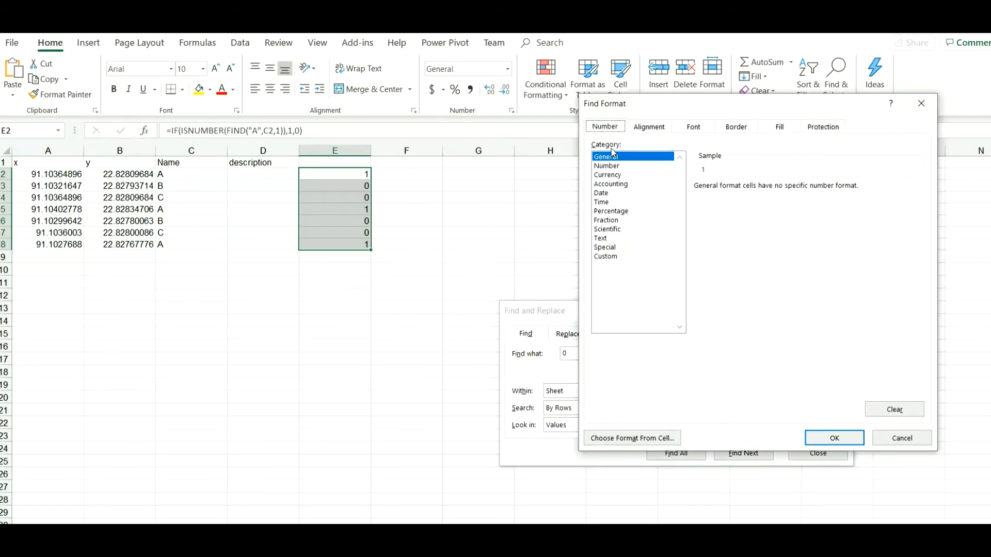
pyautogui.click(829, 437)
pyautogui.click(685, 453)
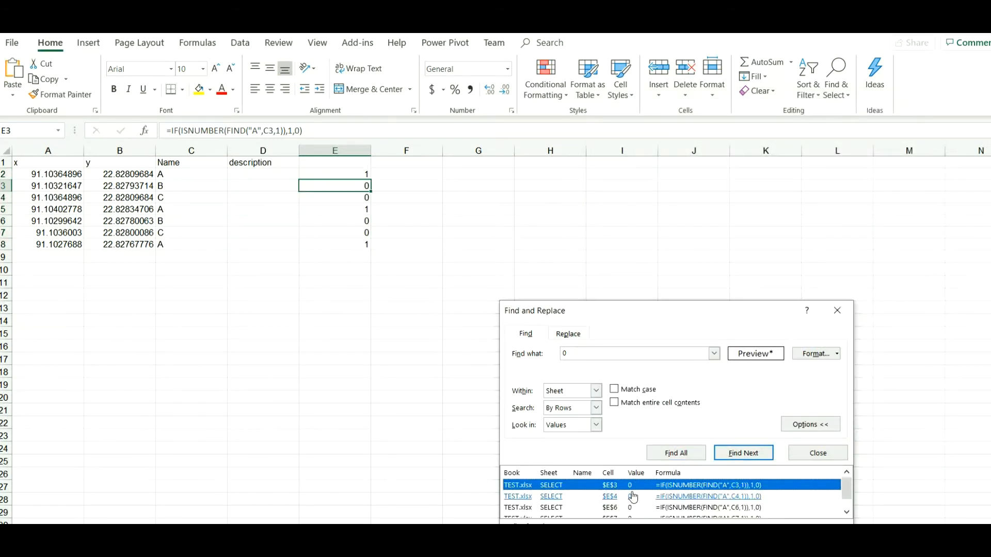
pyautogui.hotkey('ctrl', 'a')
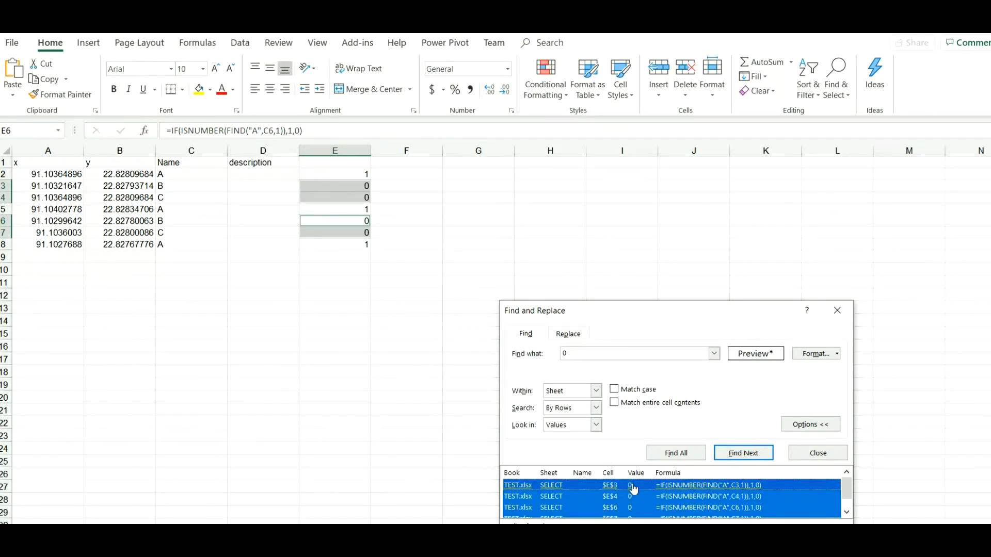
# - Delete the sheet rows of the selected zero cells and close Find and Replace
pyautogui.click(690, 97)
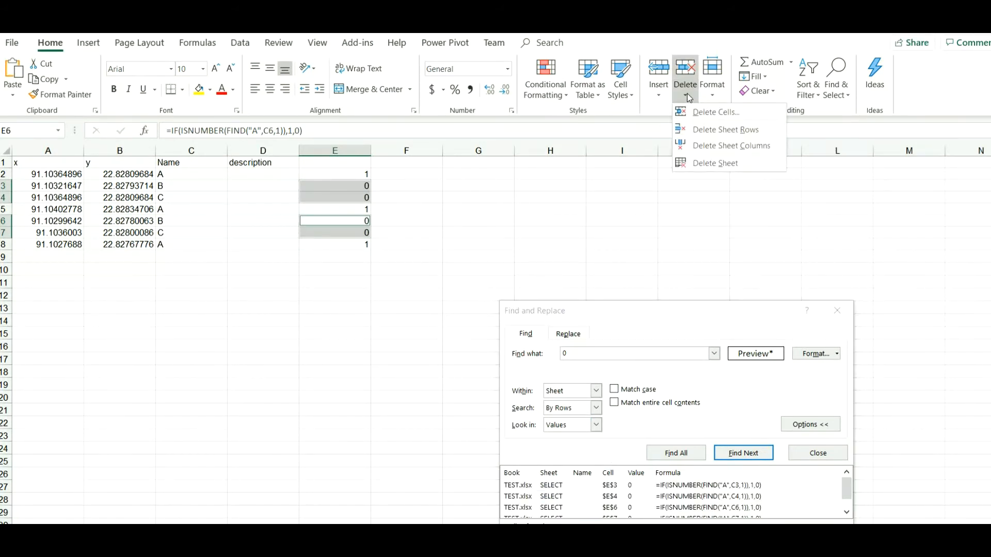
pyautogui.click(712, 132)
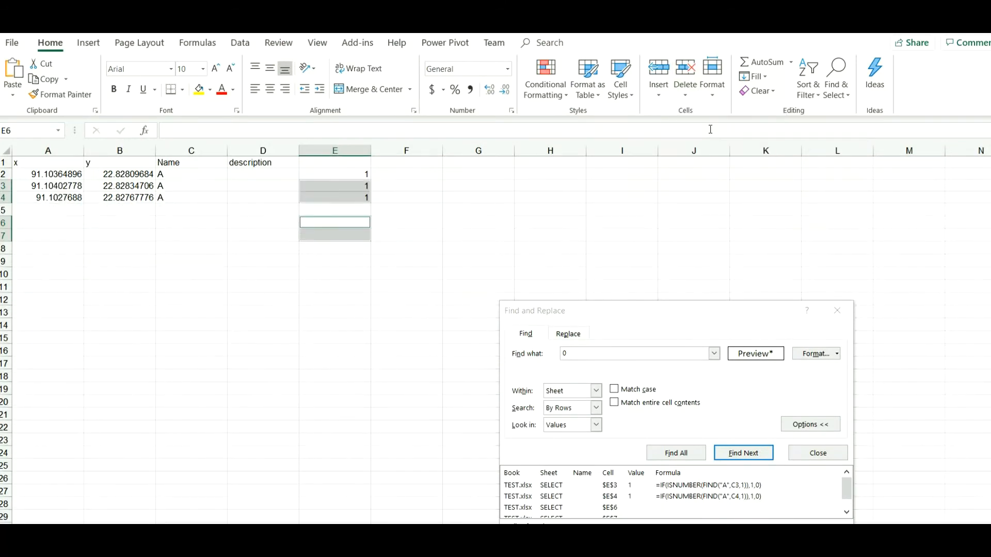
pyautogui.click(197, 282)
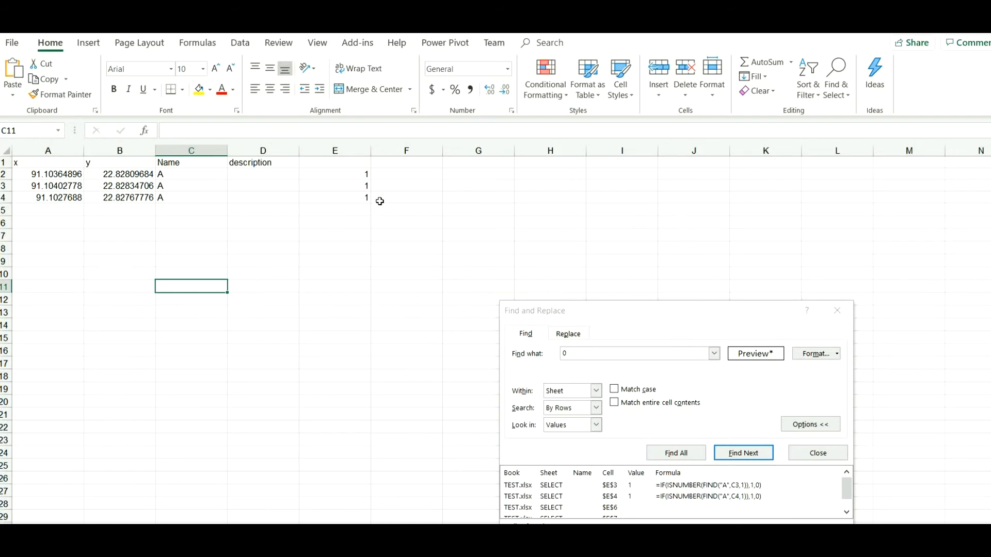
pyautogui.click(837, 311)
pyautogui.click(291, 297)
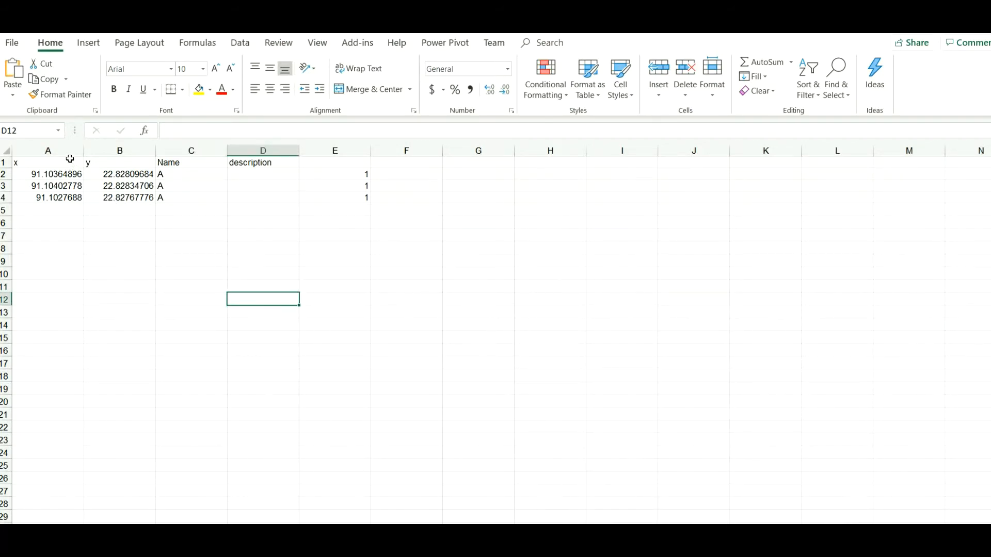
# - Prepare to save a copy of the workbook on the Desktop in CSV (Comma delimited) format
pyautogui.click(20, 45)
pyautogui.click(41, 218)
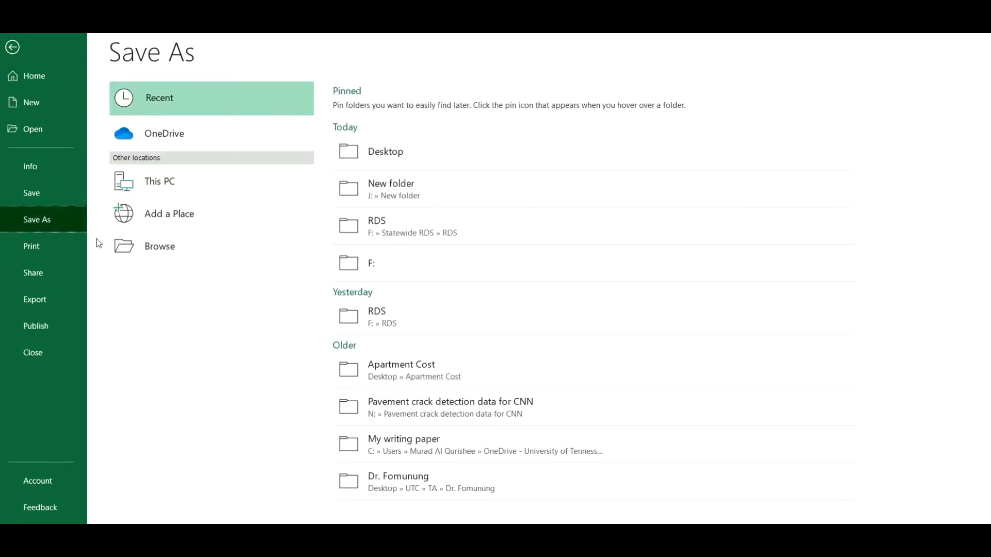
pyautogui.click(153, 246)
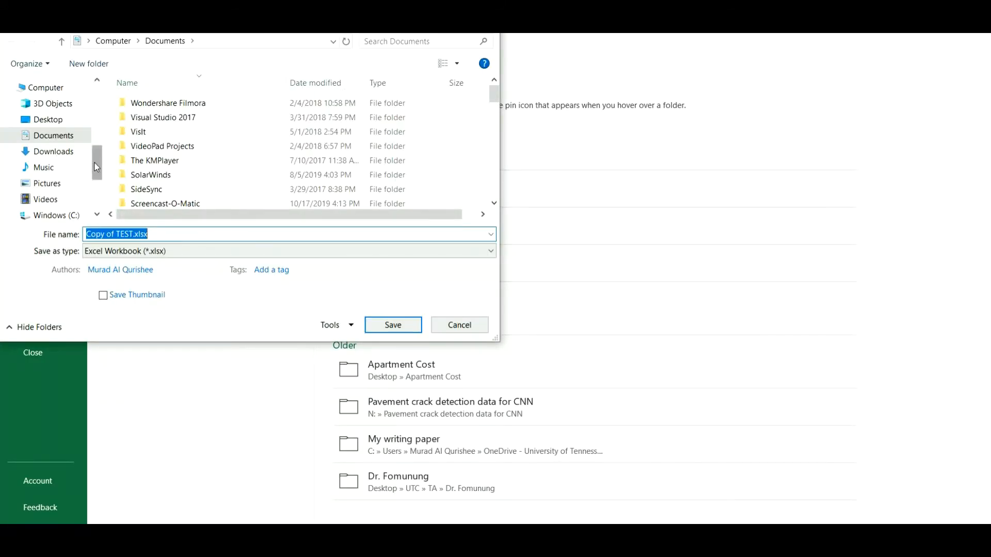
pyautogui.moveTo(97, 167); pyautogui.dragTo(98, 73)
pyautogui.click(52, 109)
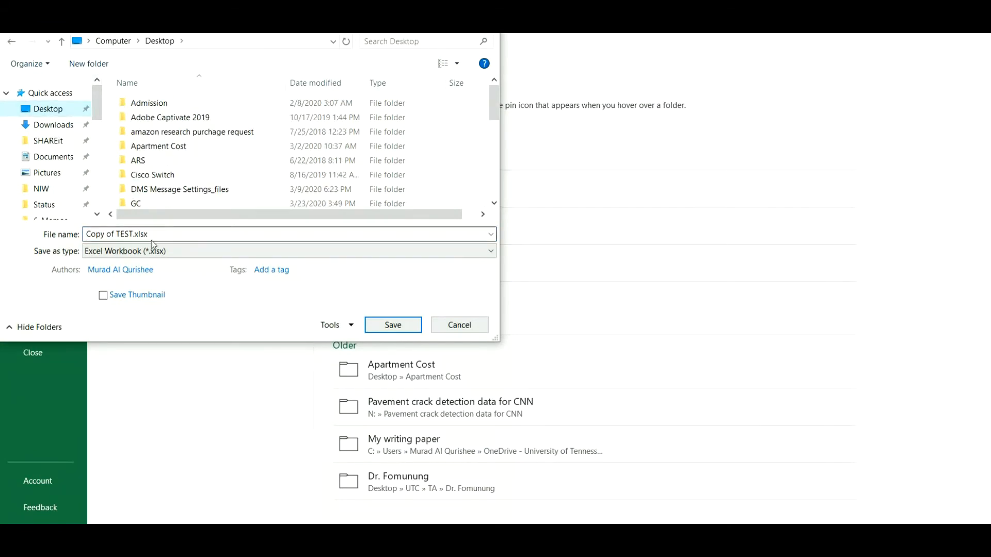
pyautogui.click(172, 249)
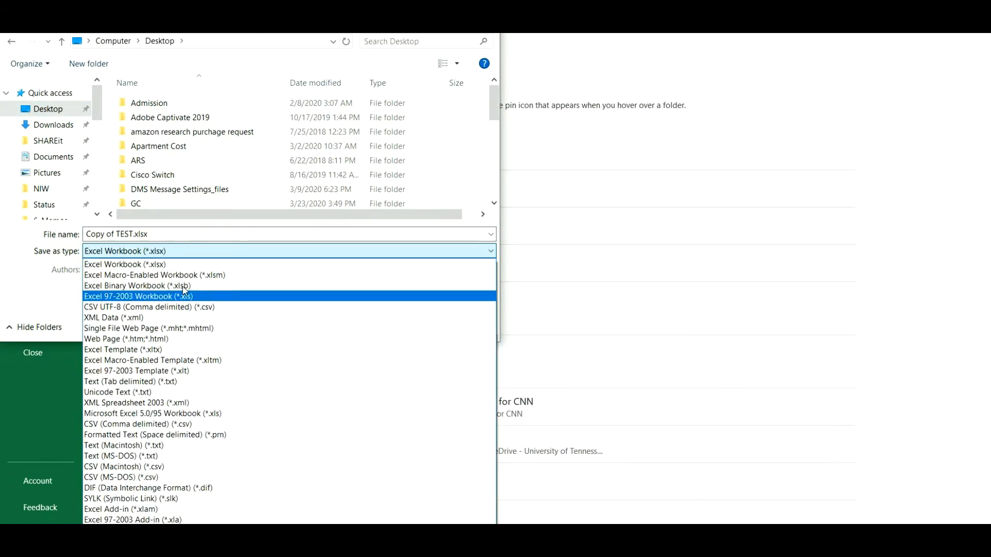
pyautogui.click(190, 423)
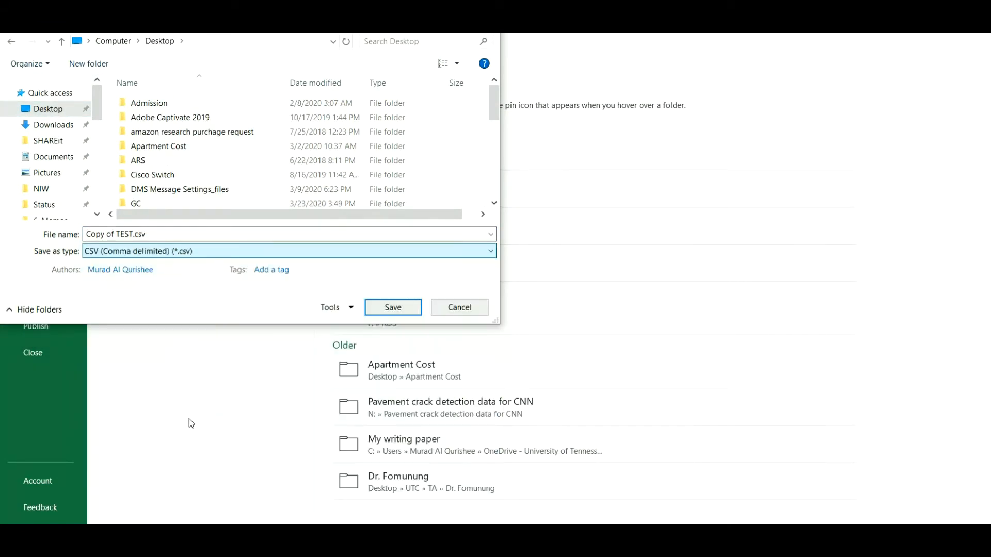
# - Try to save the sheet over the existing Copy of TEST.csv on the Desktop
pyautogui.click(386, 308)
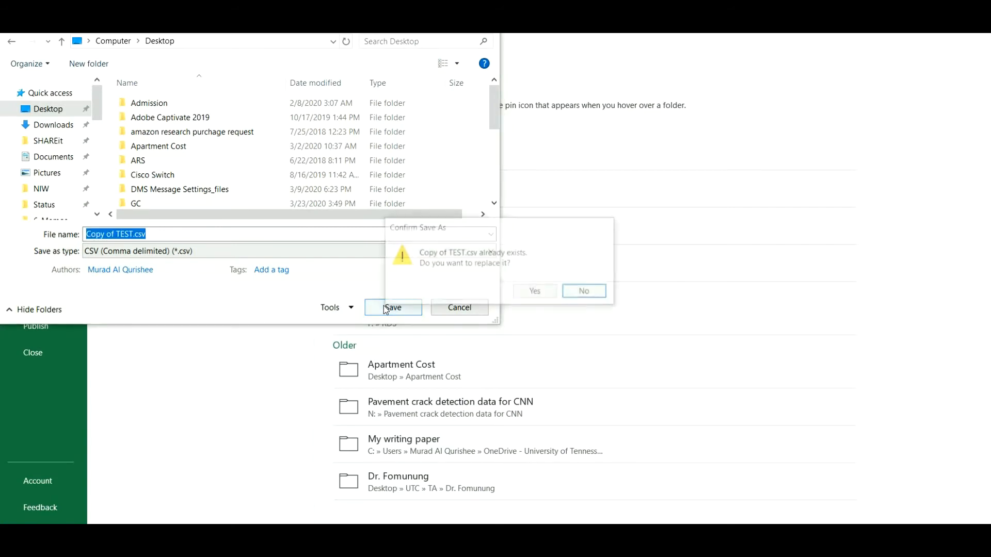
pyautogui.click(529, 295)
pyautogui.click(522, 330)
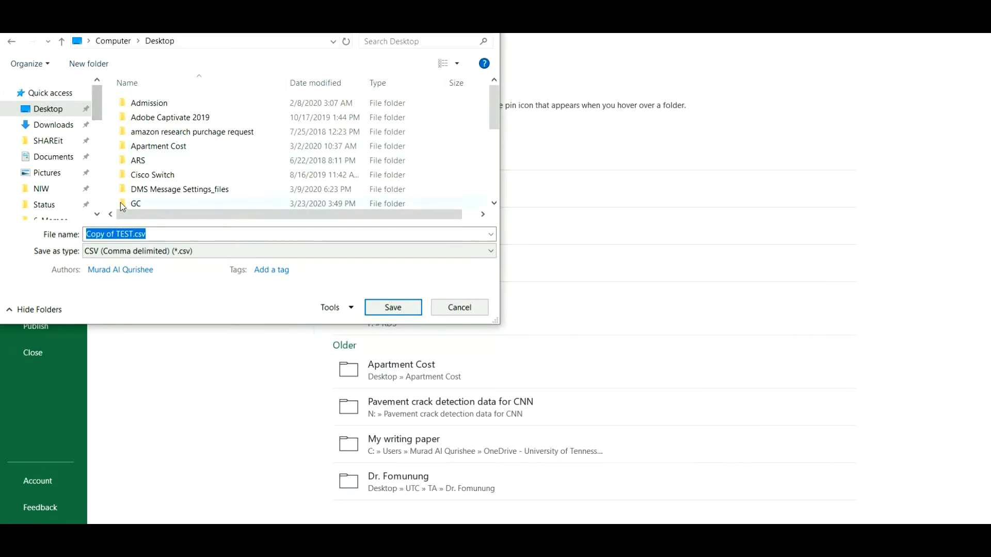
# - Shorten the file name to TEST.csv and save the file on the Desktop
pyautogui.click(117, 234)
pyautogui.press('BackSpace')
pyautogui.press('BackSpace')
pyautogui.press('BackSpace')
pyautogui.press('BackSpace')
pyautogui.press('BackSpace')
pyautogui.press('BackSpace')
pyautogui.press('BackSpace')
pyautogui.press('BackSpace')
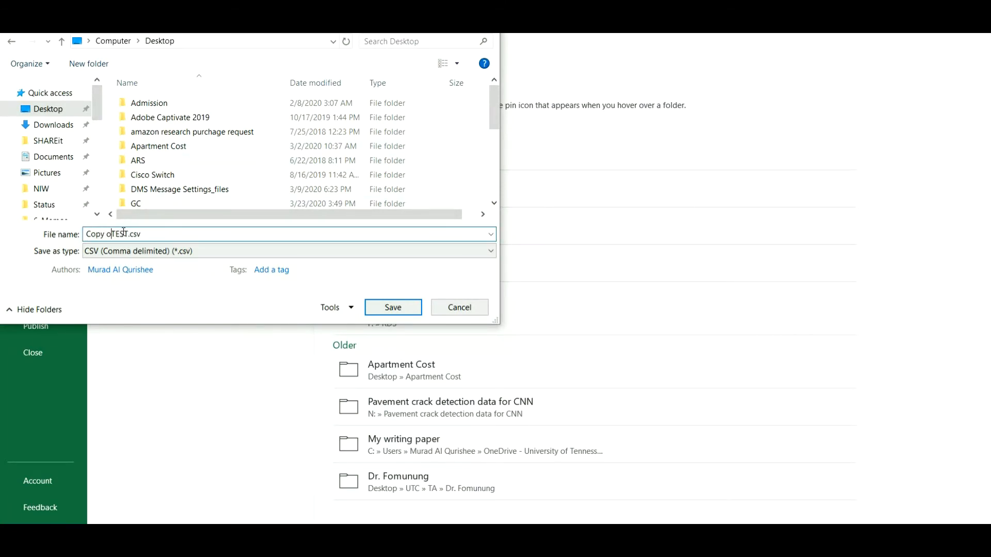
pyautogui.click(393, 307)
# - Switch to Google Earth and delete all the contents of My Places, confirming the deletion
pyautogui.moveTo(635, 531)
pyautogui.click(634, 498)
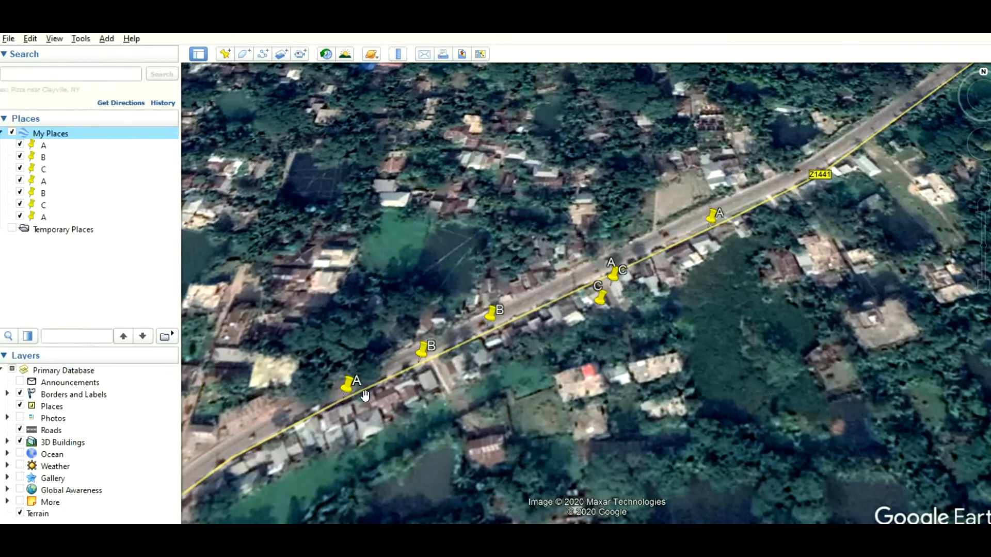
pyautogui.rightClick(52, 135)
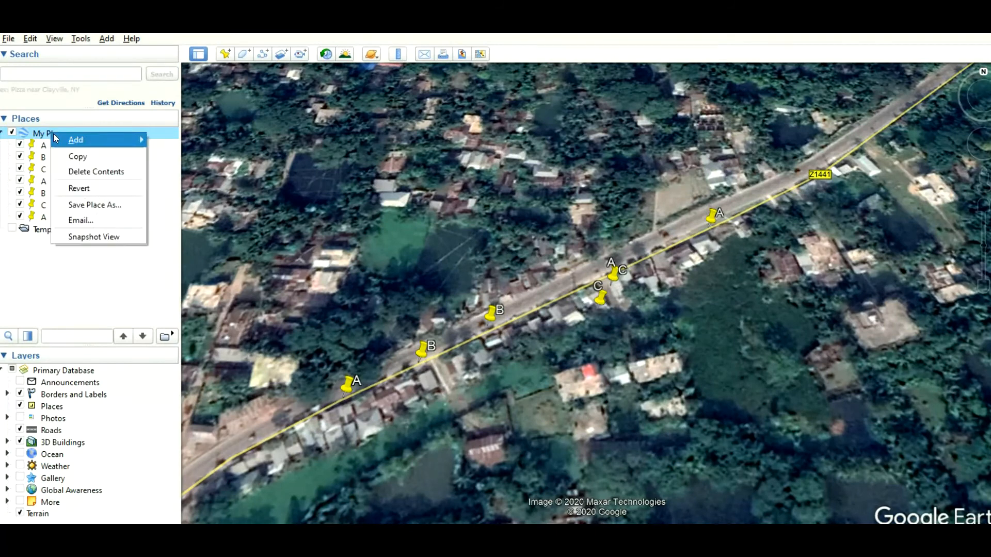
pyautogui.click(89, 175)
pyautogui.click(524, 308)
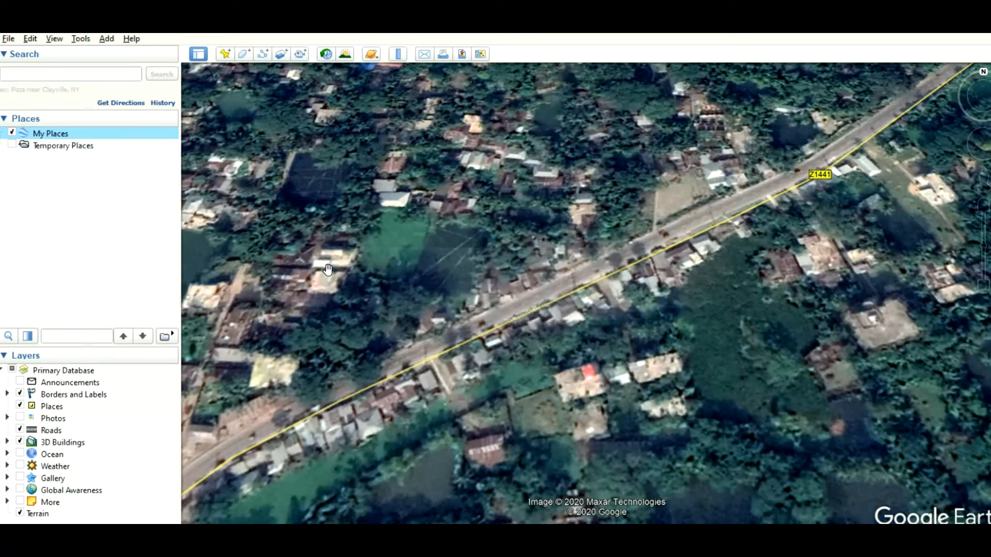
# - Import the TEST.csv file from the Desktop
pyautogui.click(8, 39)
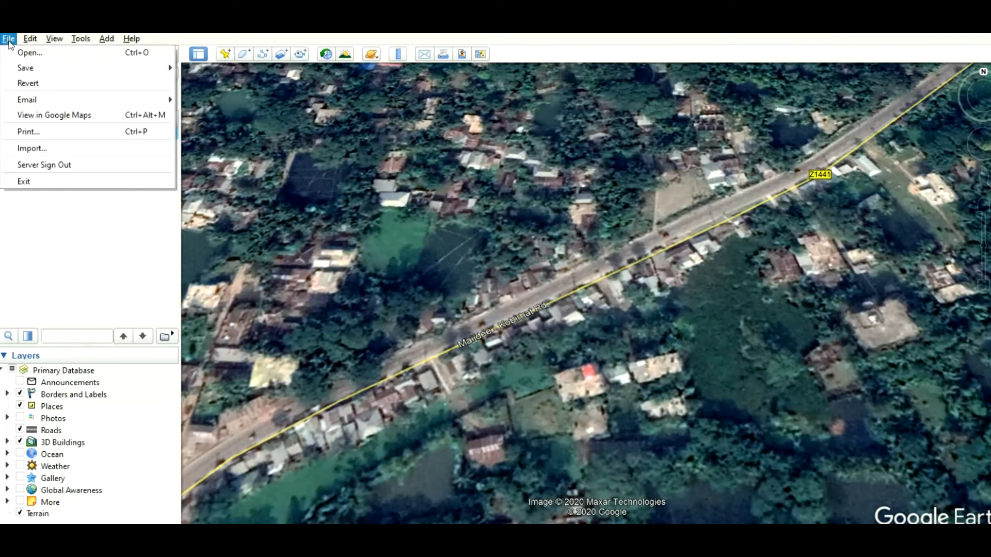
pyautogui.click(32, 148)
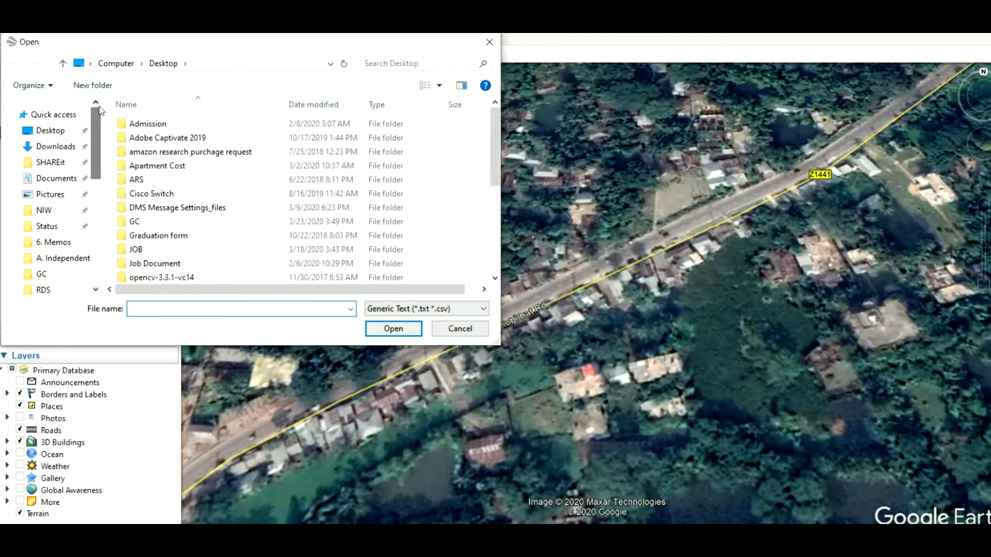
pyautogui.scroll(-4, 186, 170)
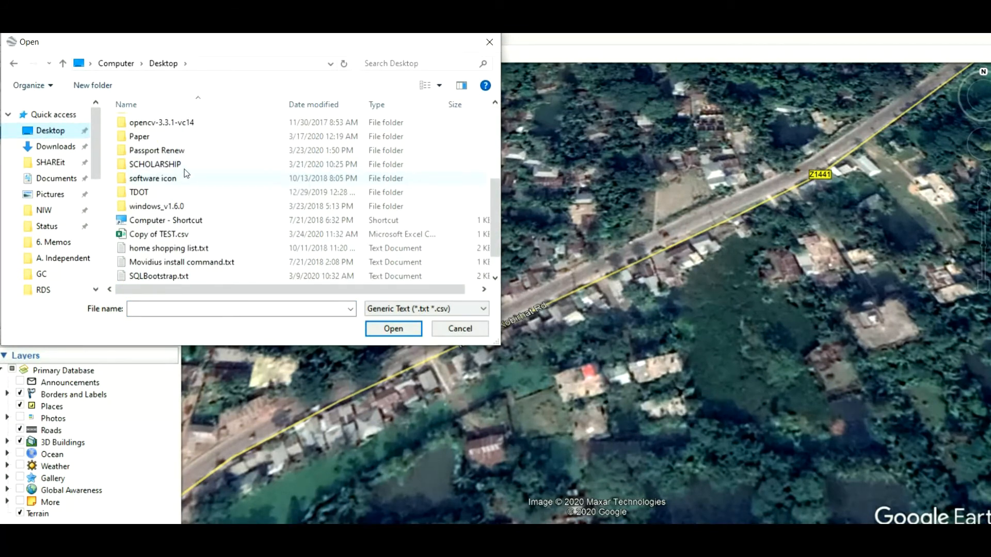
pyautogui.scroll(-1, 173, 238)
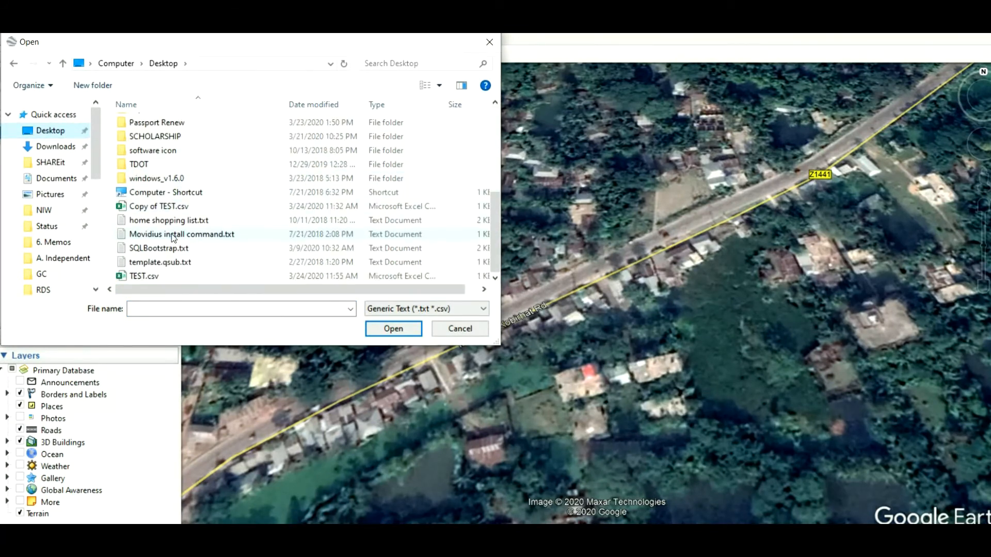
pyautogui.click(154, 276)
pyautogui.click(393, 328)
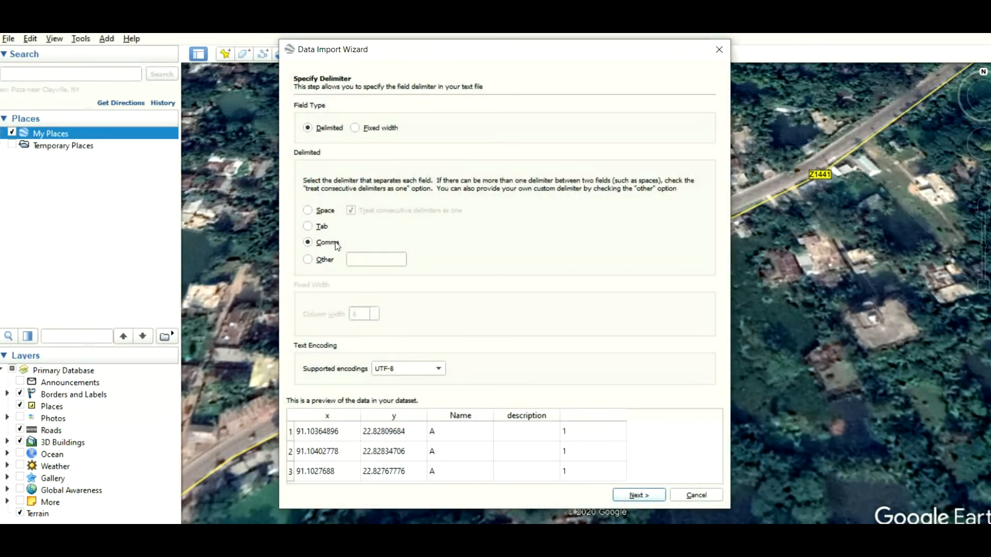
# - Keep the comma delimiter for the import and set the latitude field to y, with x as the longitude field
pyautogui.click(638, 496)
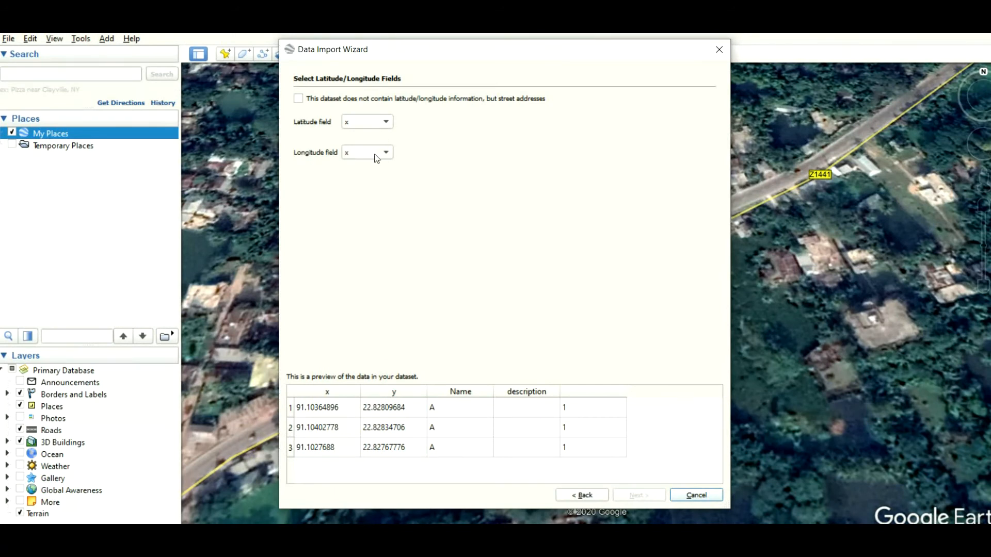
pyautogui.click(364, 122)
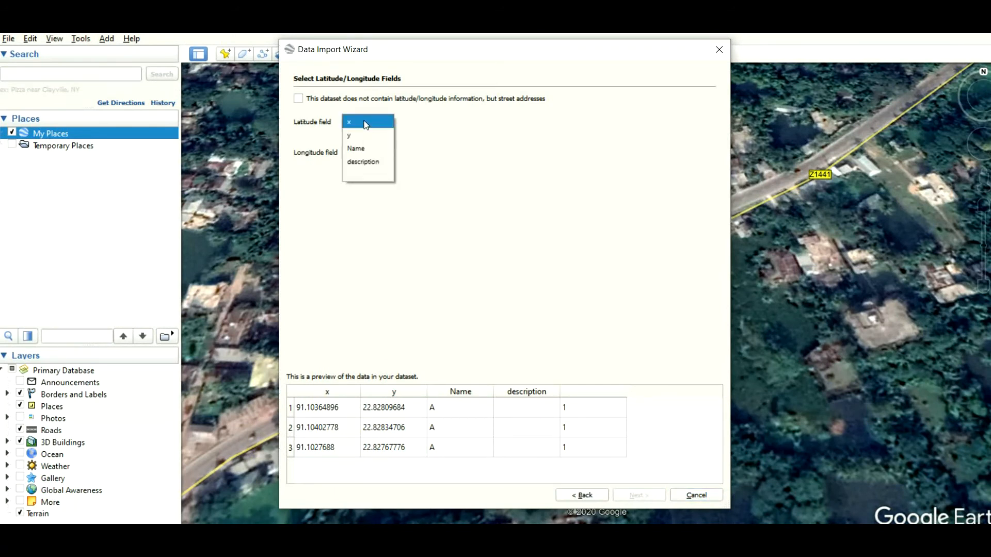
pyautogui.click(361, 138)
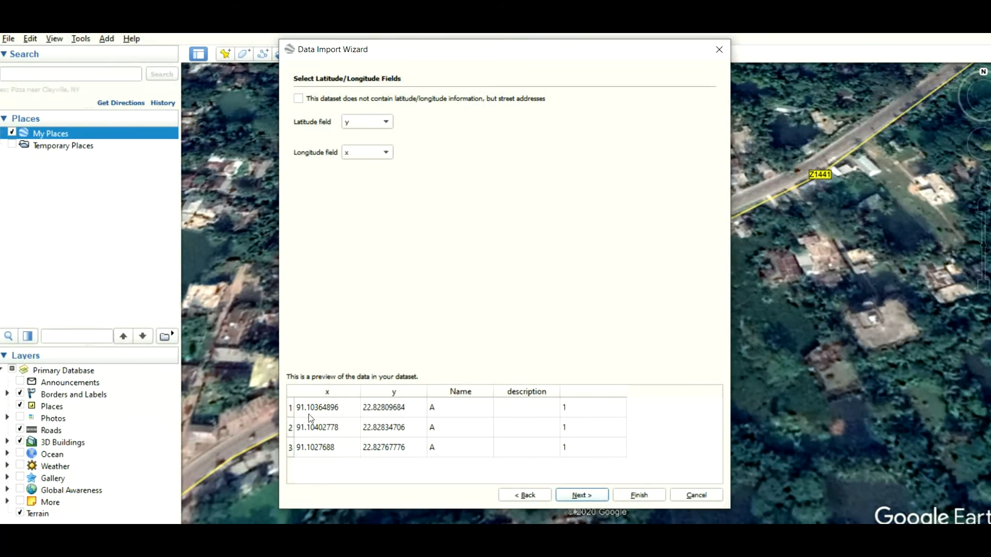
# - Review the field types against the latitude and longitude settings, keep them as proposed, and finish the import wizard
pyautogui.click(587, 497)
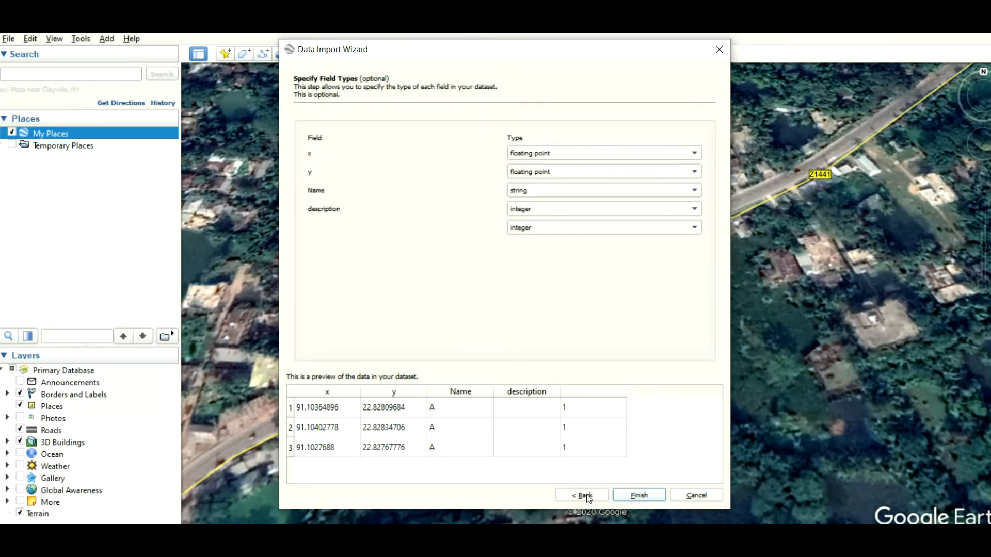
pyautogui.click(587, 497)
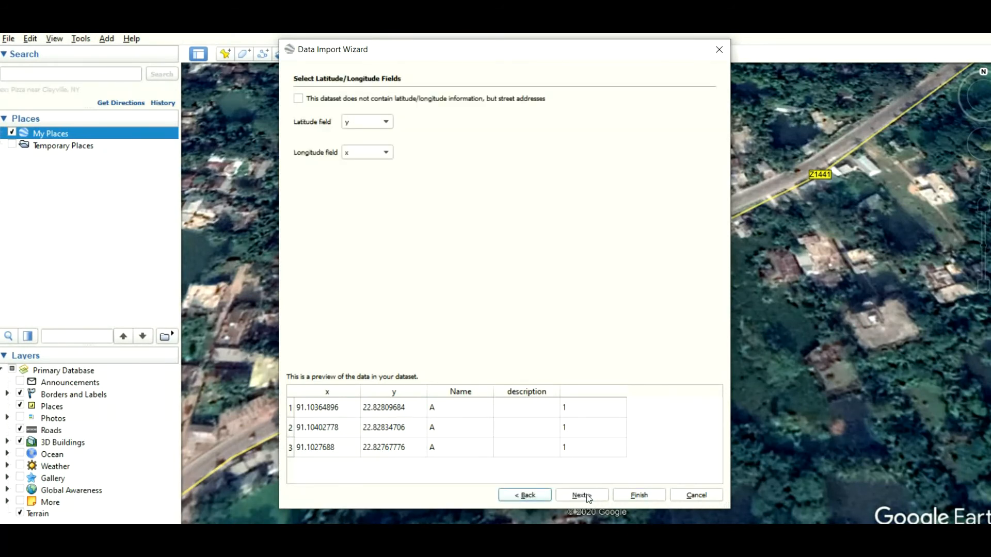
pyautogui.click(586, 496)
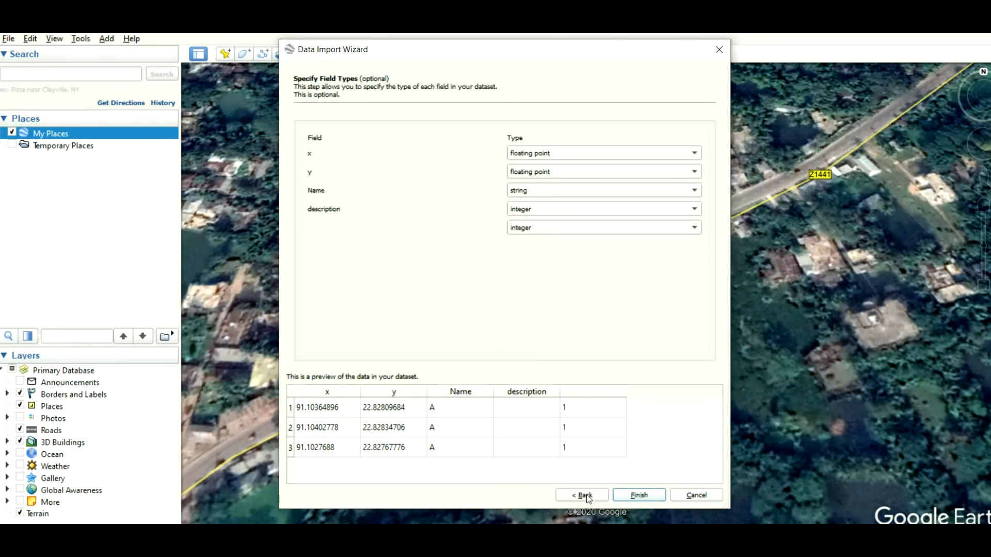
pyautogui.click(639, 495)
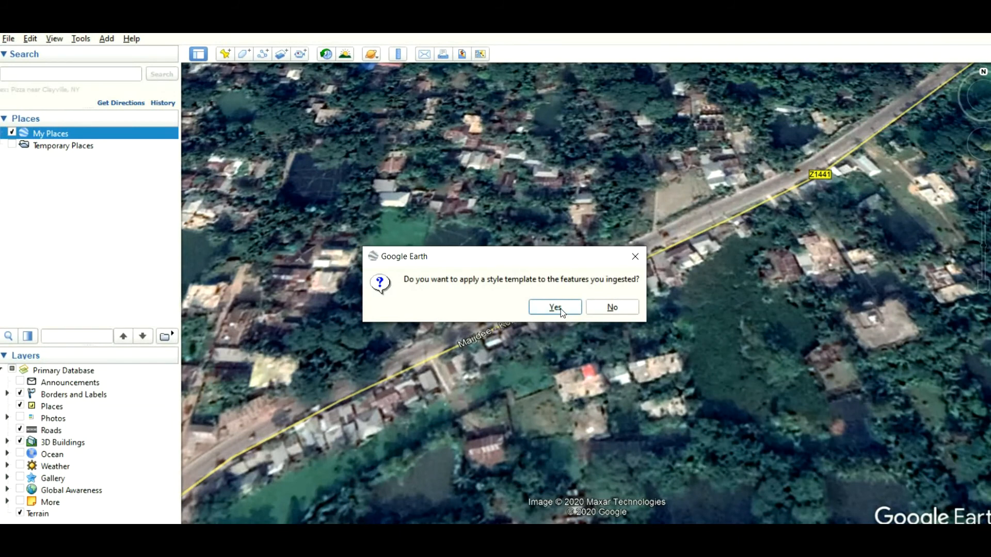
# - Apply a new style template to the imported features and set red as their single color
pyautogui.click(560, 308)
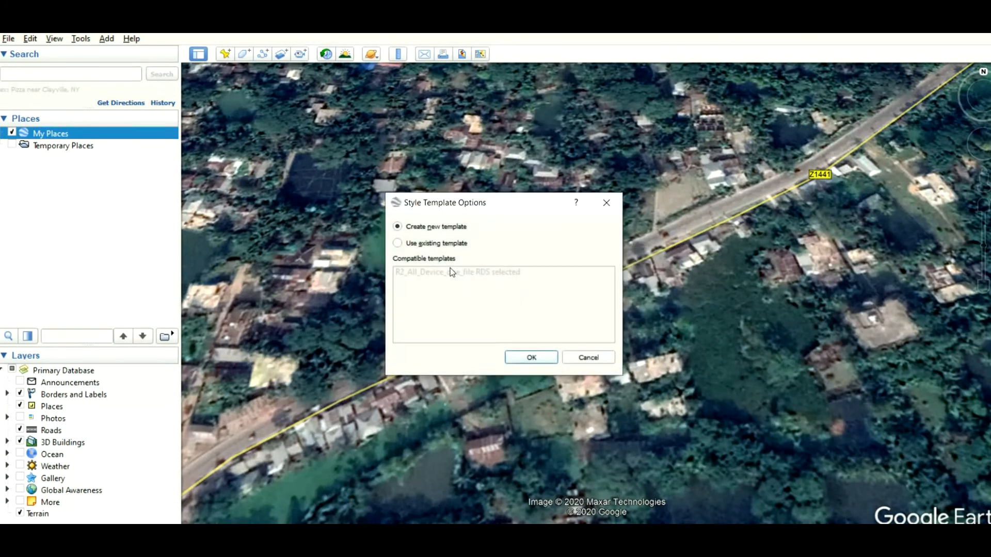
pyautogui.click(521, 358)
pyautogui.click(385, 184)
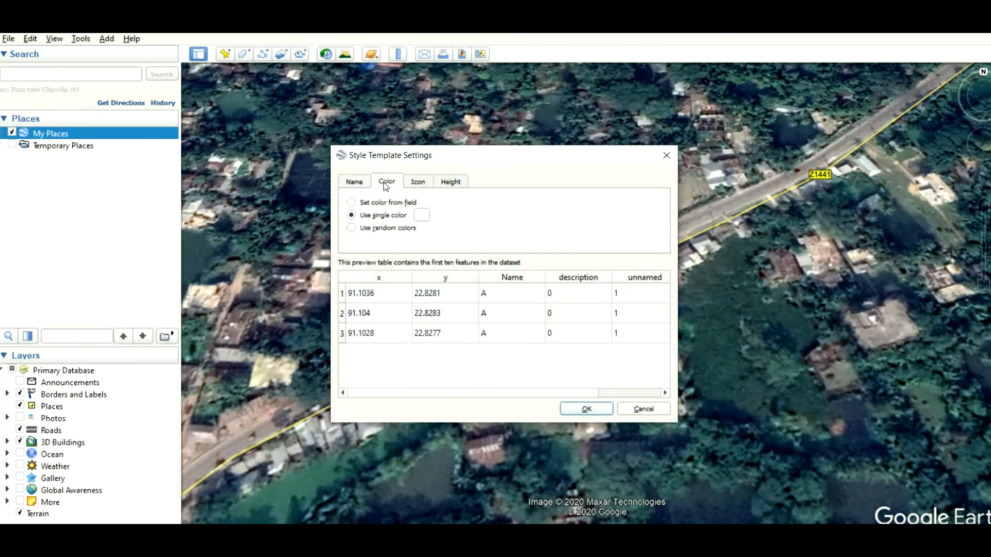
pyautogui.click(422, 215)
pyautogui.click(365, 223)
pyautogui.click(587, 407)
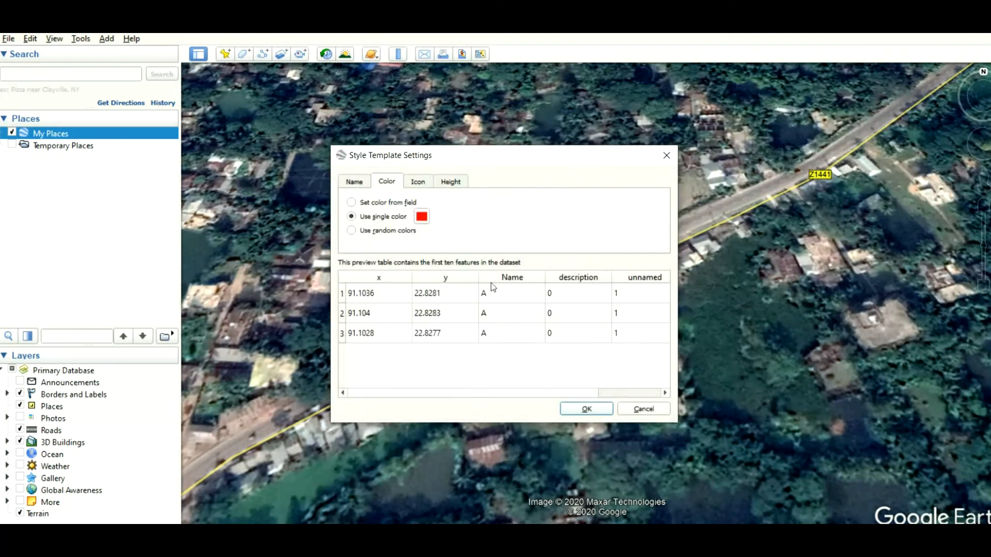
# - Use the red marker icon with the letter A for all features
pyautogui.click(424, 189)
pyautogui.click(486, 207)
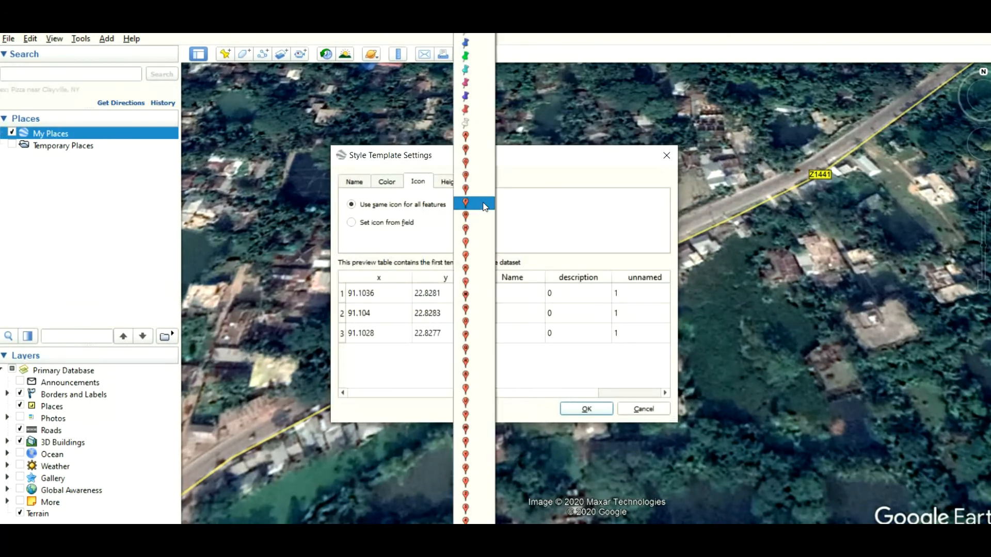
pyautogui.click(472, 137)
# - Accept the style template settings and save the template as TEST.kst
pyautogui.click(587, 409)
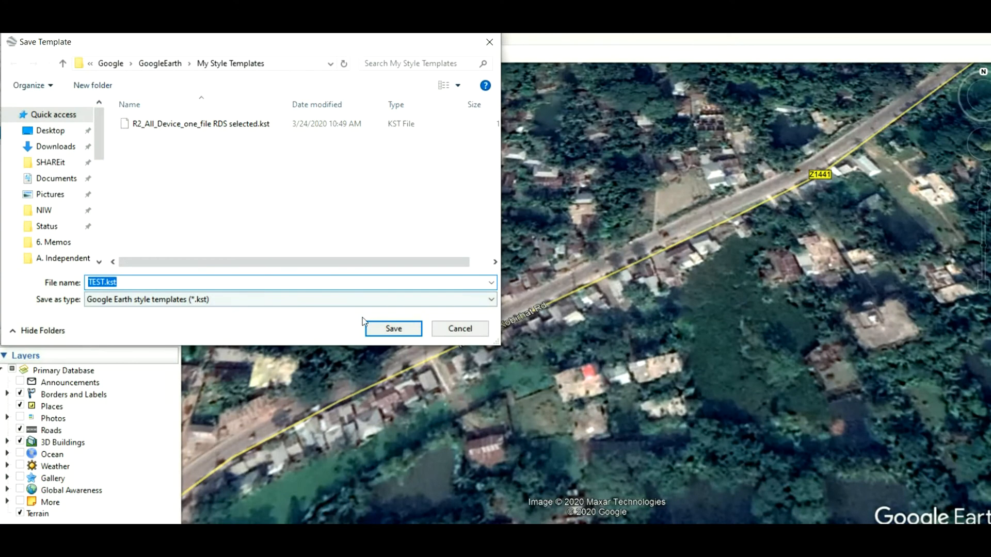
pyautogui.click(50, 131)
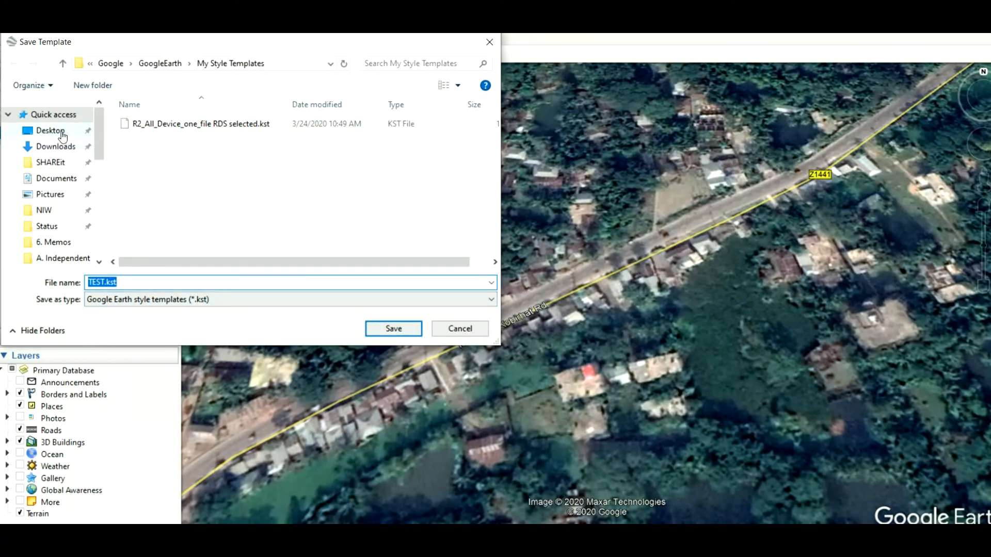
pyautogui.click(394, 328)
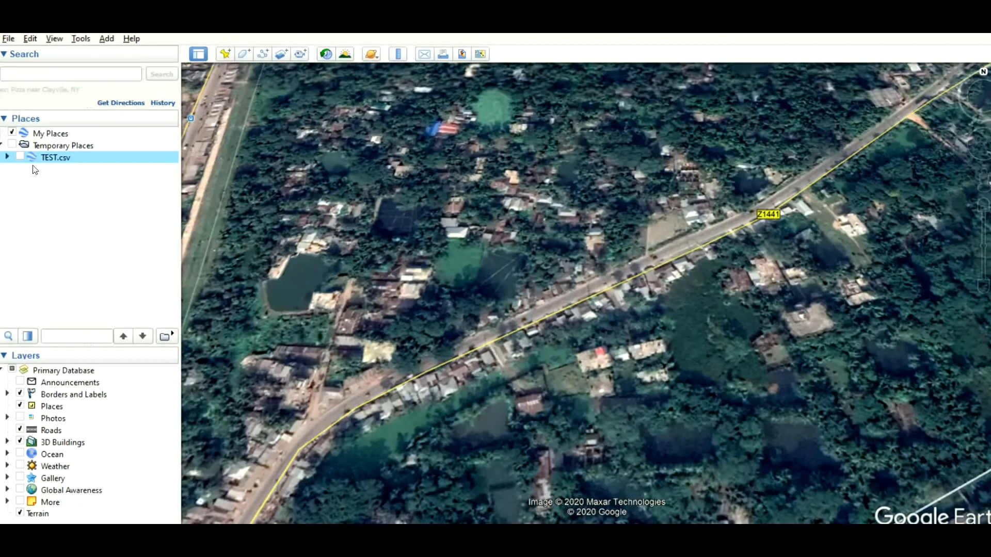
# - Show the imported TEST.csv placemarks on the map and inspect their locations along the road up close
pyautogui.click(20, 157)
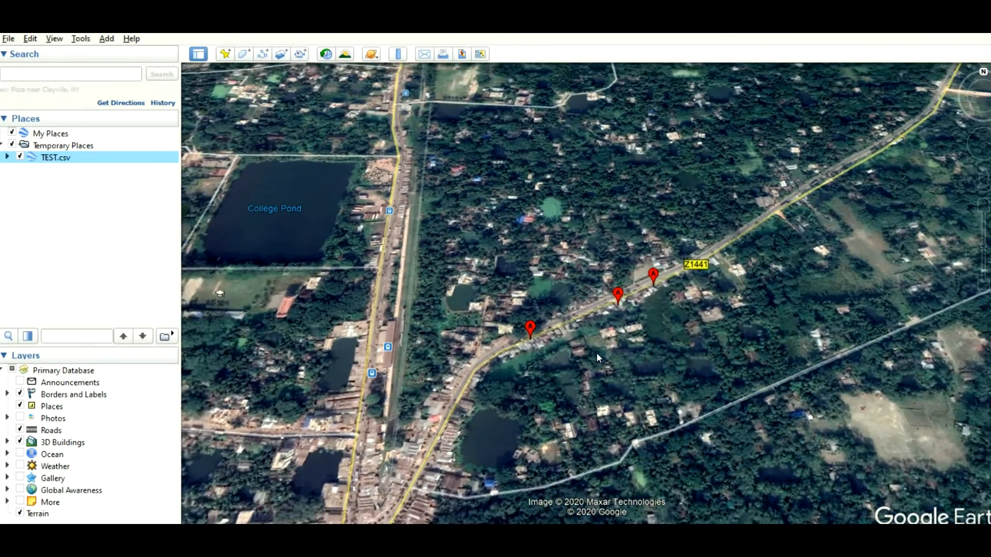
pyautogui.scroll(2, 569, 326)
pyautogui.scroll(3, 527, 326)
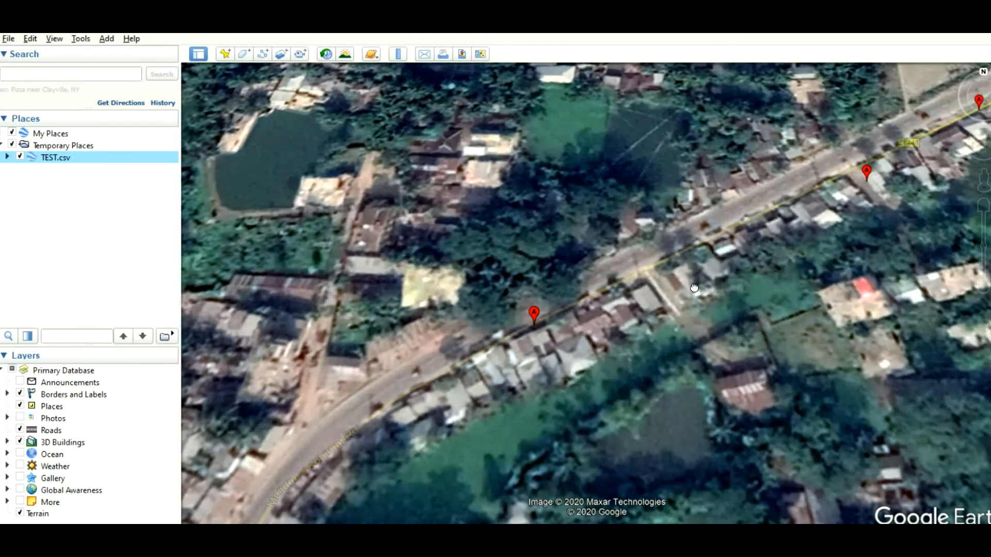
pyautogui.moveTo(528, 327); pyautogui.dragTo(247, 443)
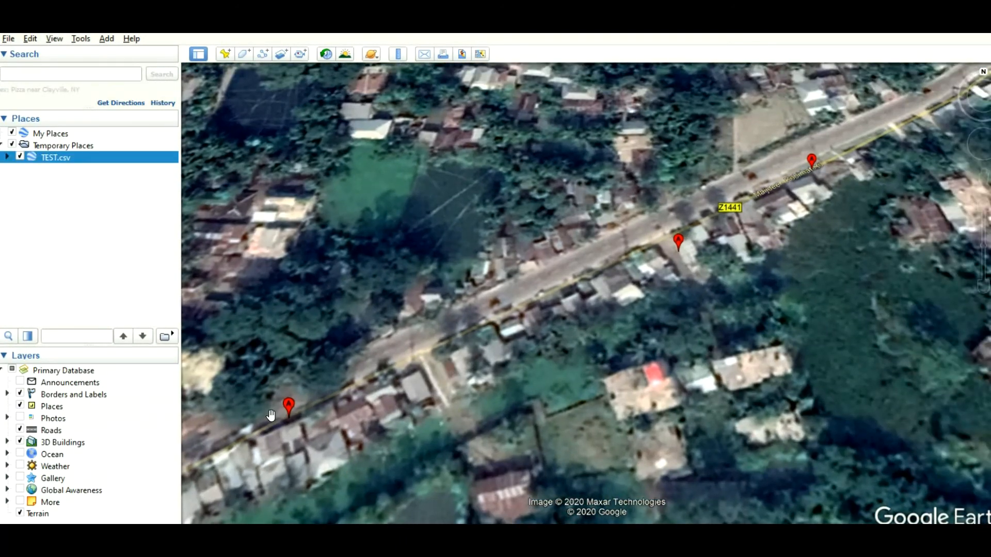